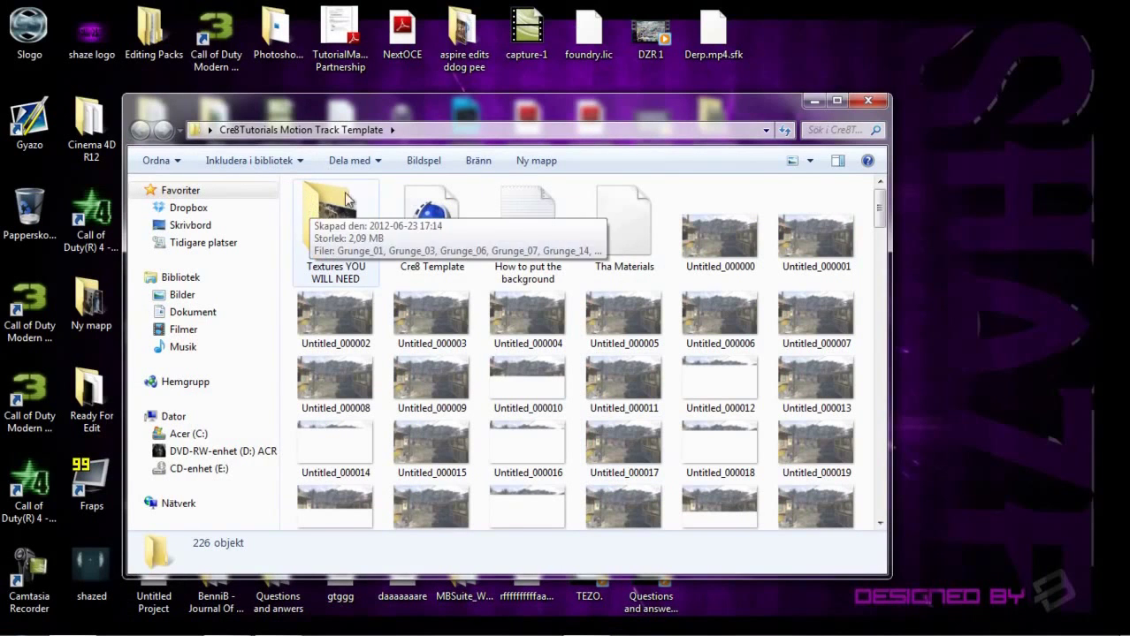
click(709, 212)
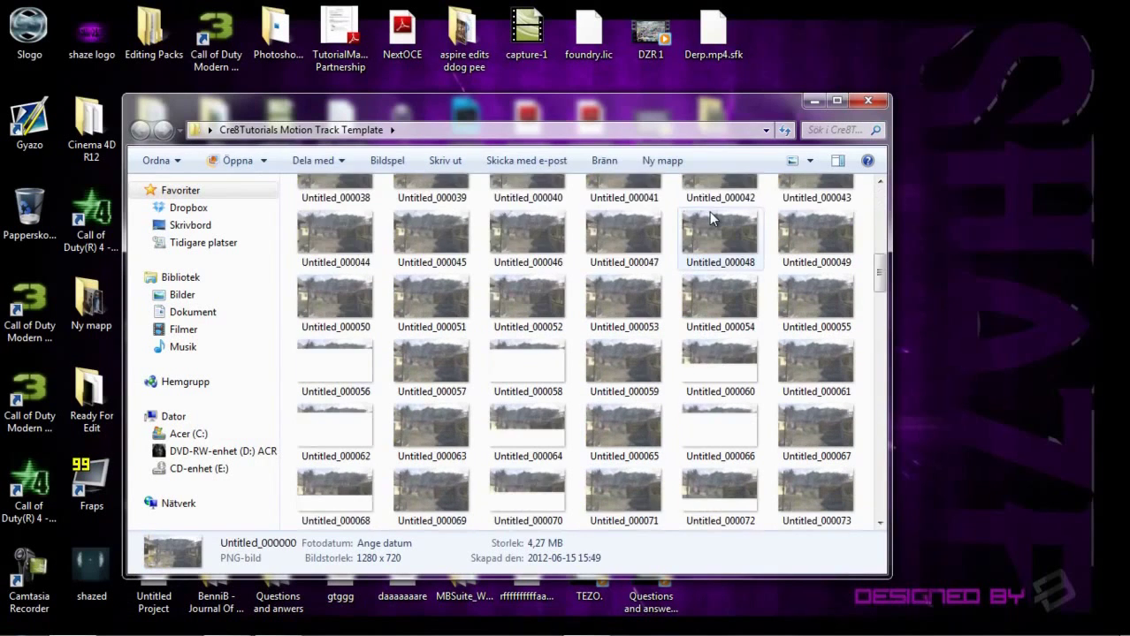
scroll(720, 256, down, 5)
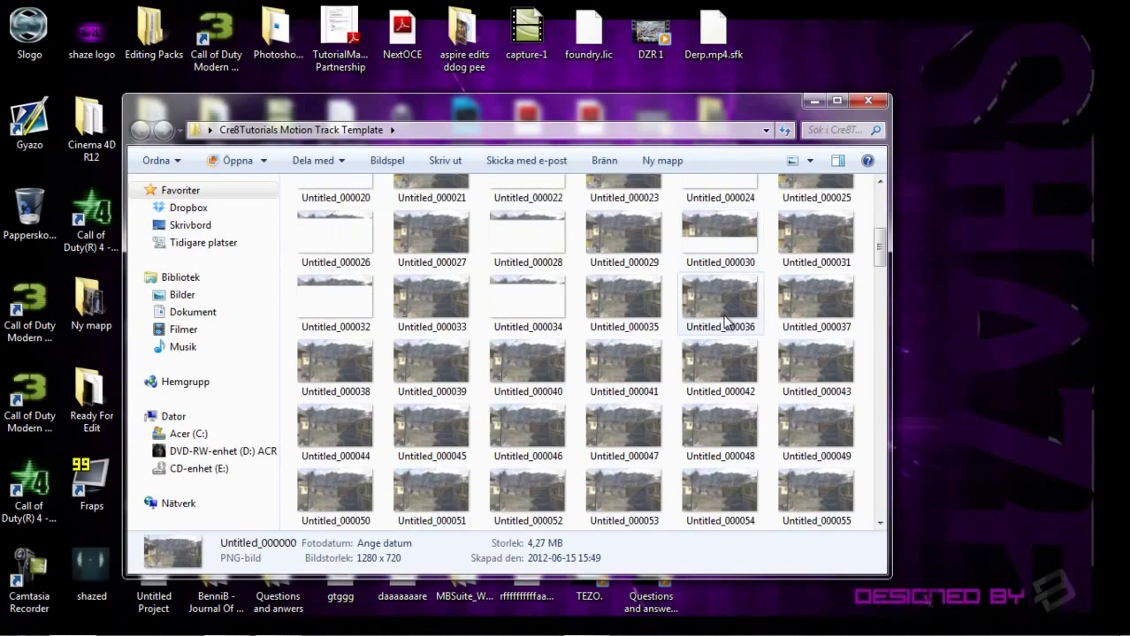
scroll(725, 324, down, 15)
scroll(725, 318, up, 20)
click(864, 101)
mouse_move(580, 492)
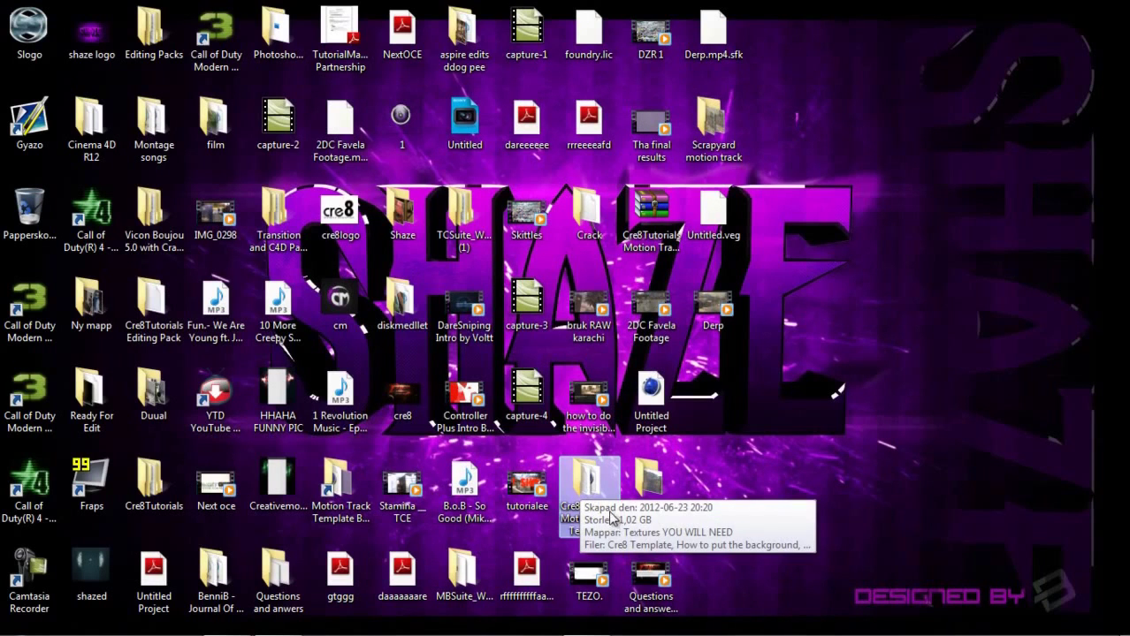
click(583, 484)
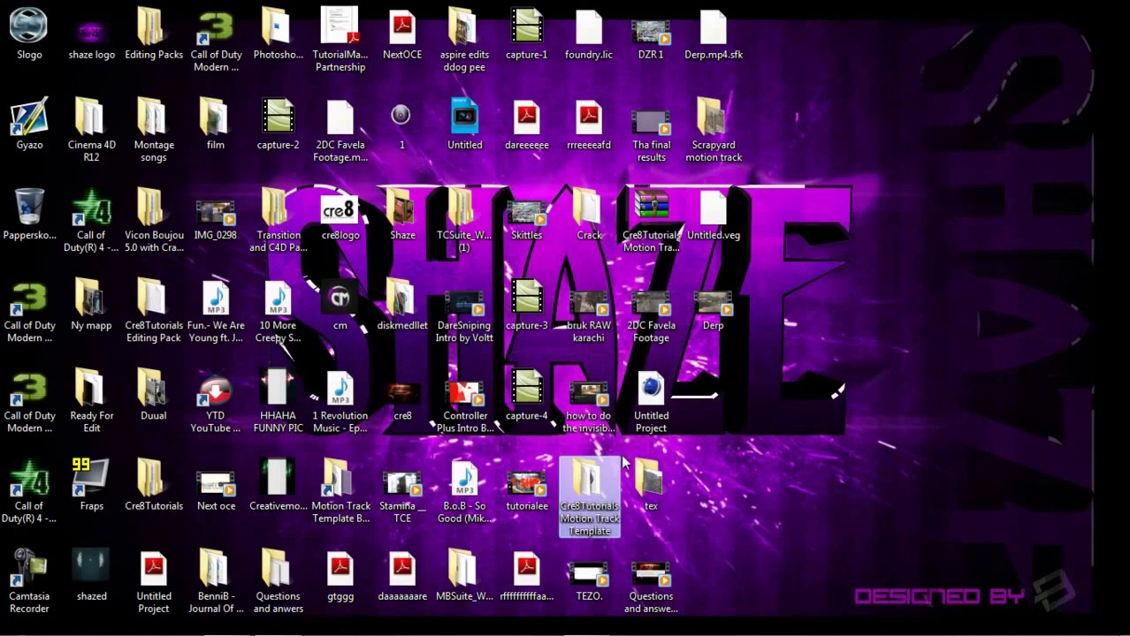
double_click(582, 481)
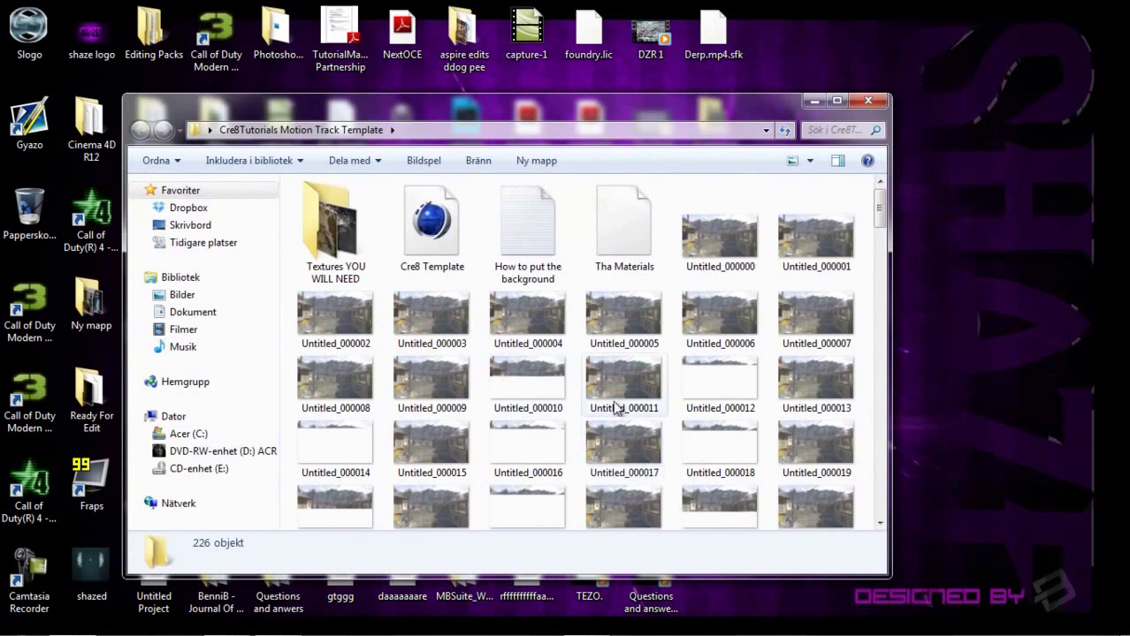
click(428, 276)
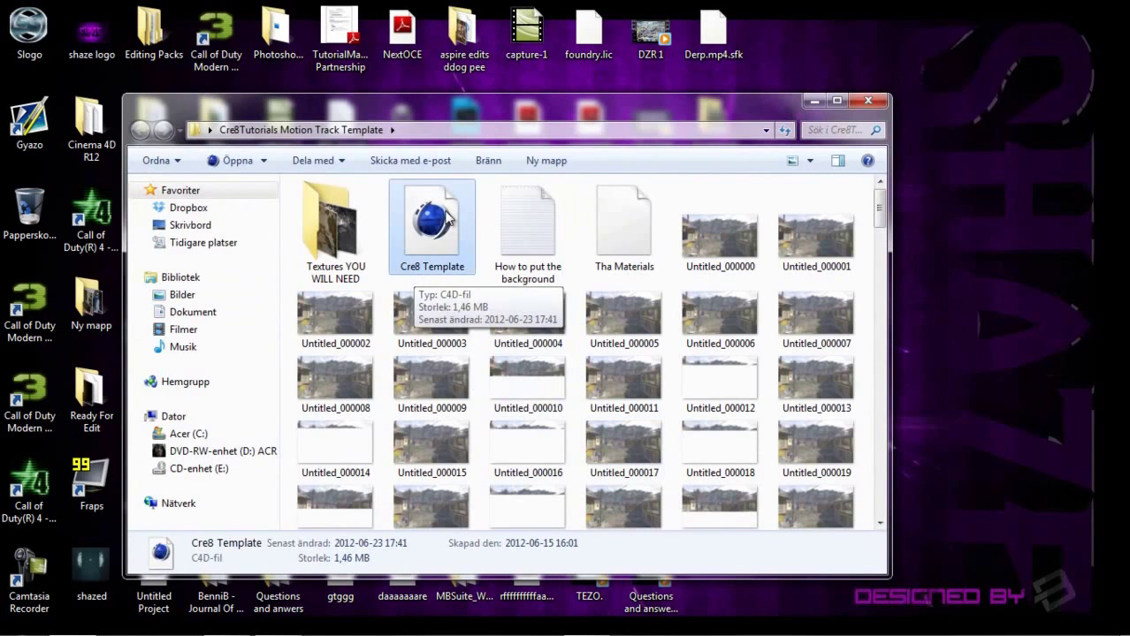
- Open Cre8 Template.c4d and preview the NextOCE CONTEST ENTRY title animation up to frame 123
double_click(449, 217)
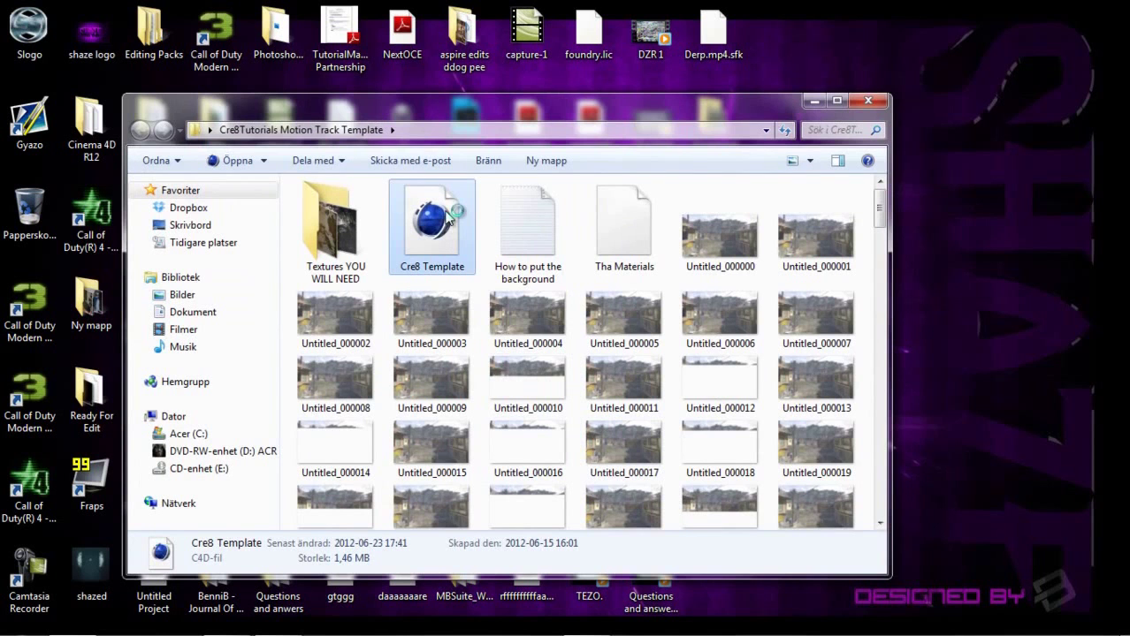
mouse_move(334, 610)
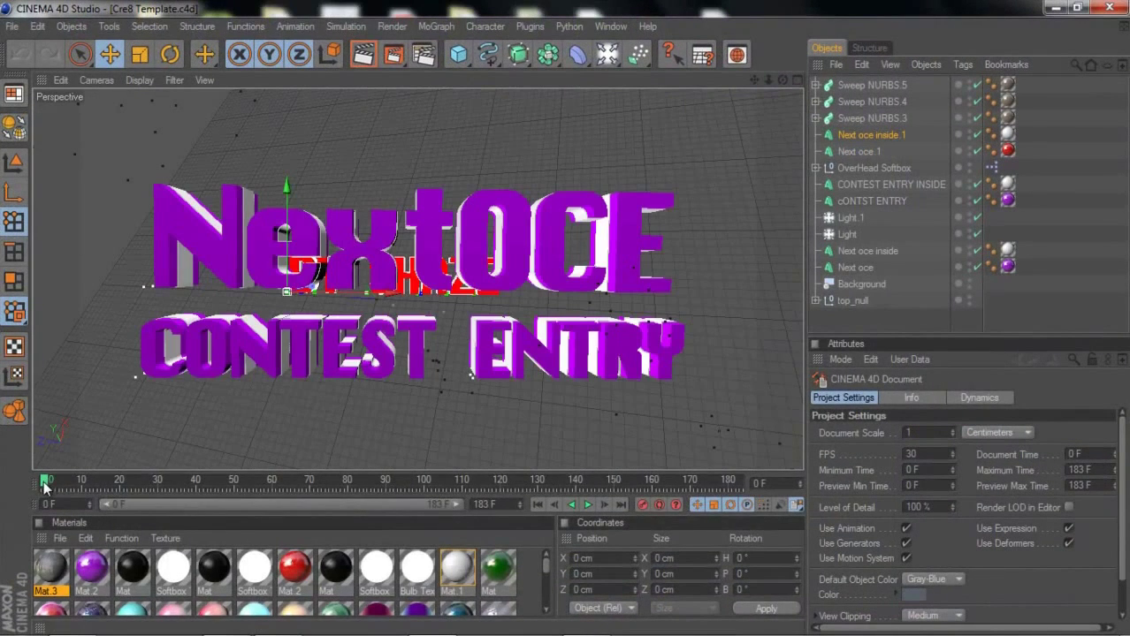
drag(46, 485, 0, 475)
click(60, 540)
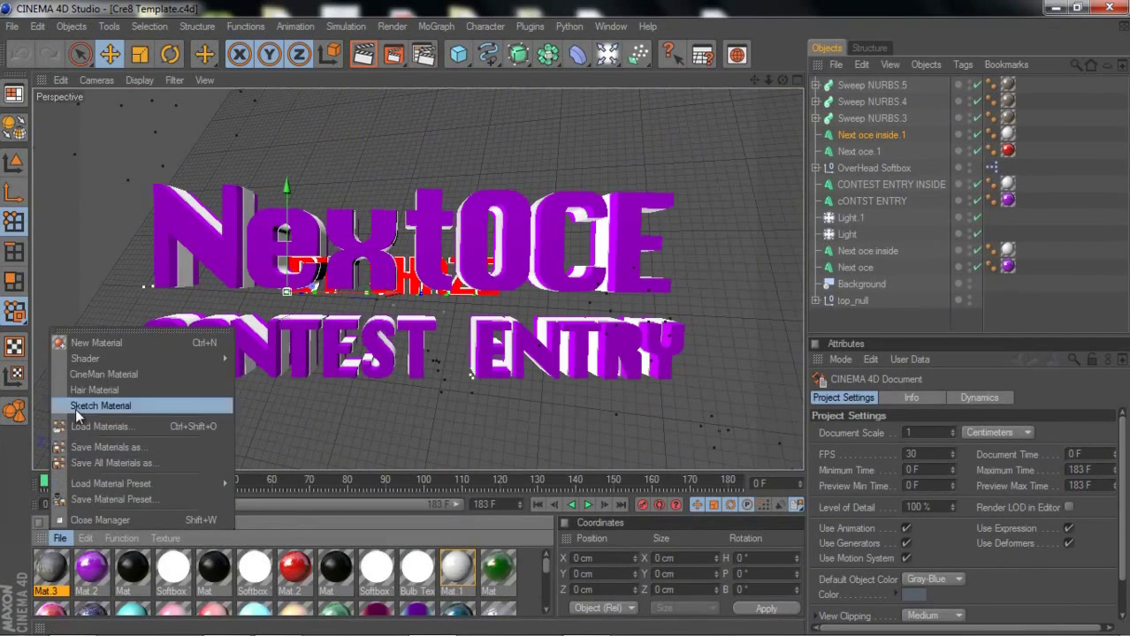
- Create material Mat.4 with the Untitled_000000.png sequence as Color, ending at frame 221
click(95, 345)
double_click(49, 573)
click(428, 239)
click(431, 270)
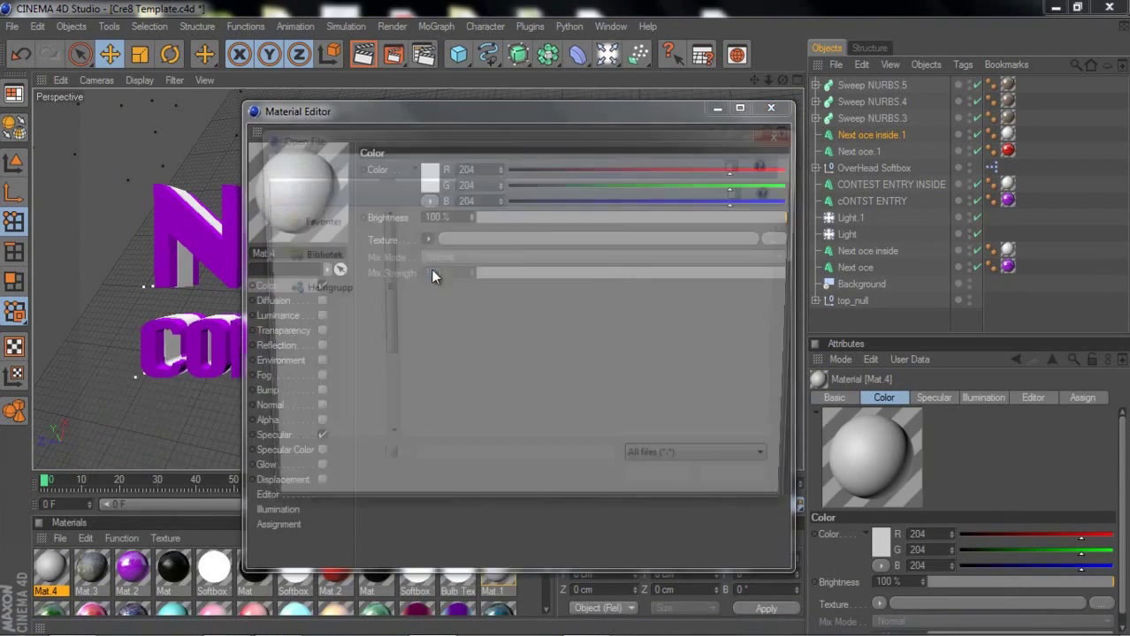
click(445, 350)
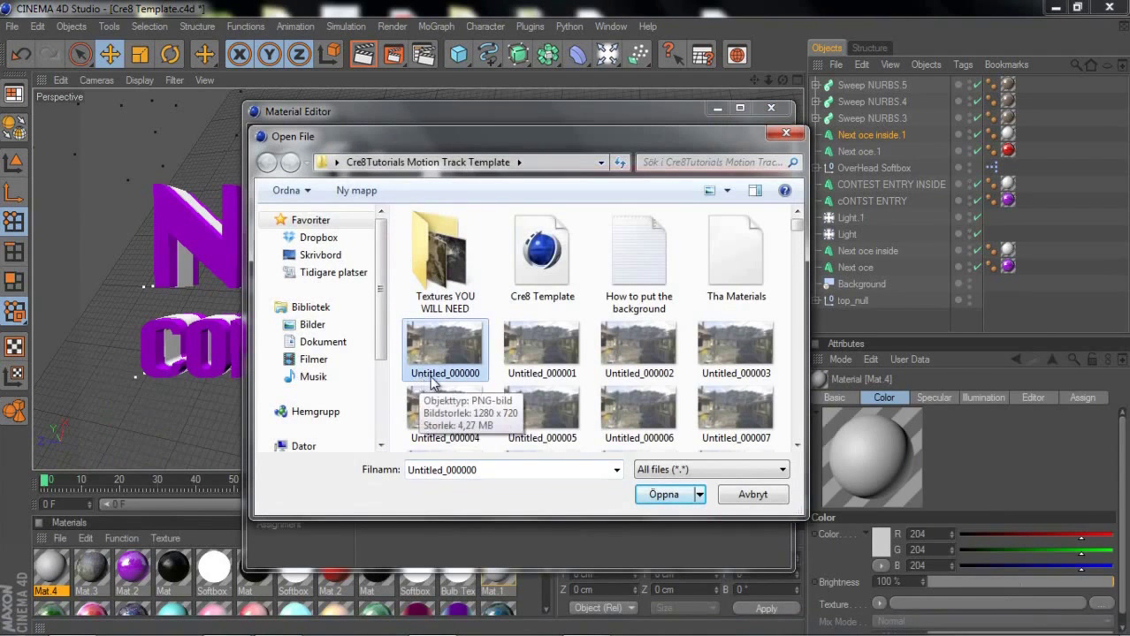
click(663, 495)
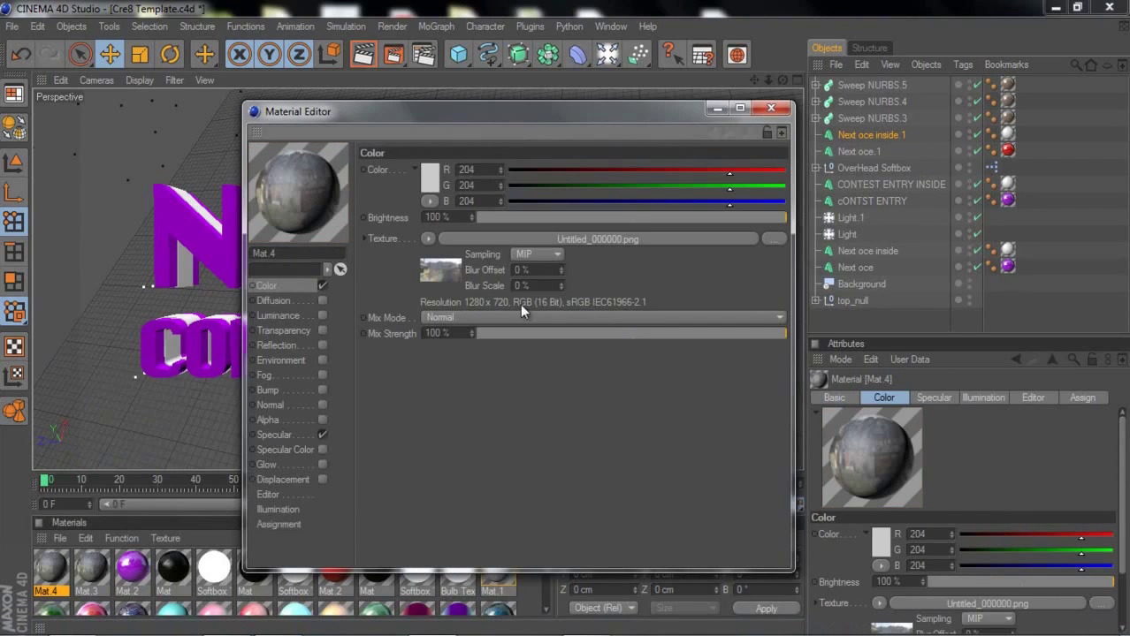
click(496, 240)
click(471, 150)
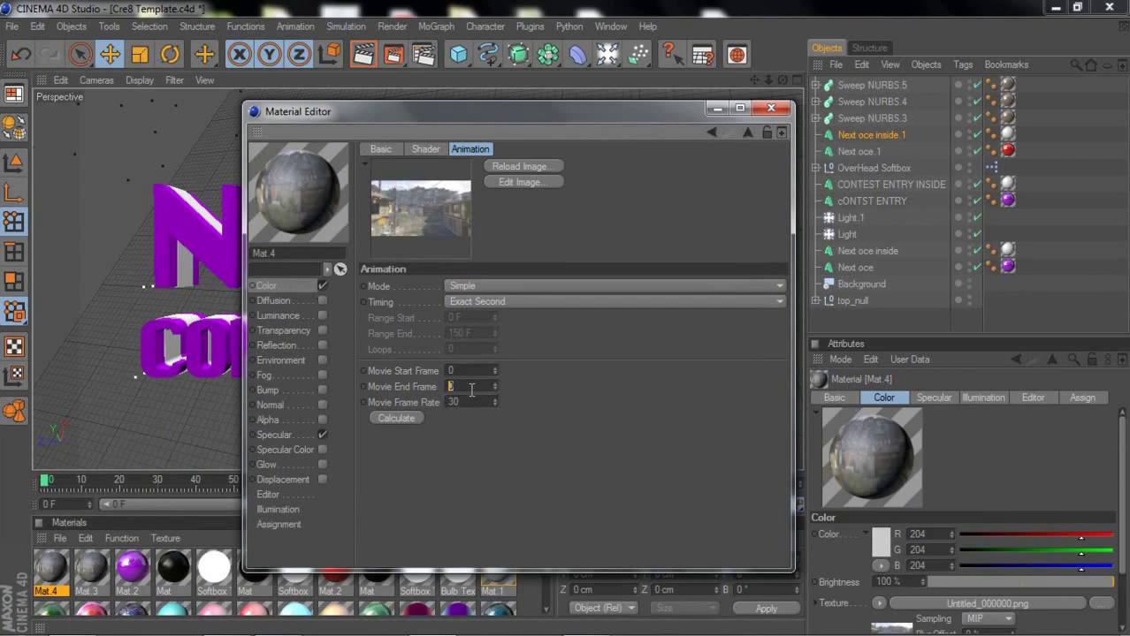
click(387, 418)
- Apply Mat.4 to the Background object and preview the footage to frame 45
click(771, 107)
drag(868, 285, 866, 283)
drag(45, 483, 20, 500)
mouse_move(53, 631)
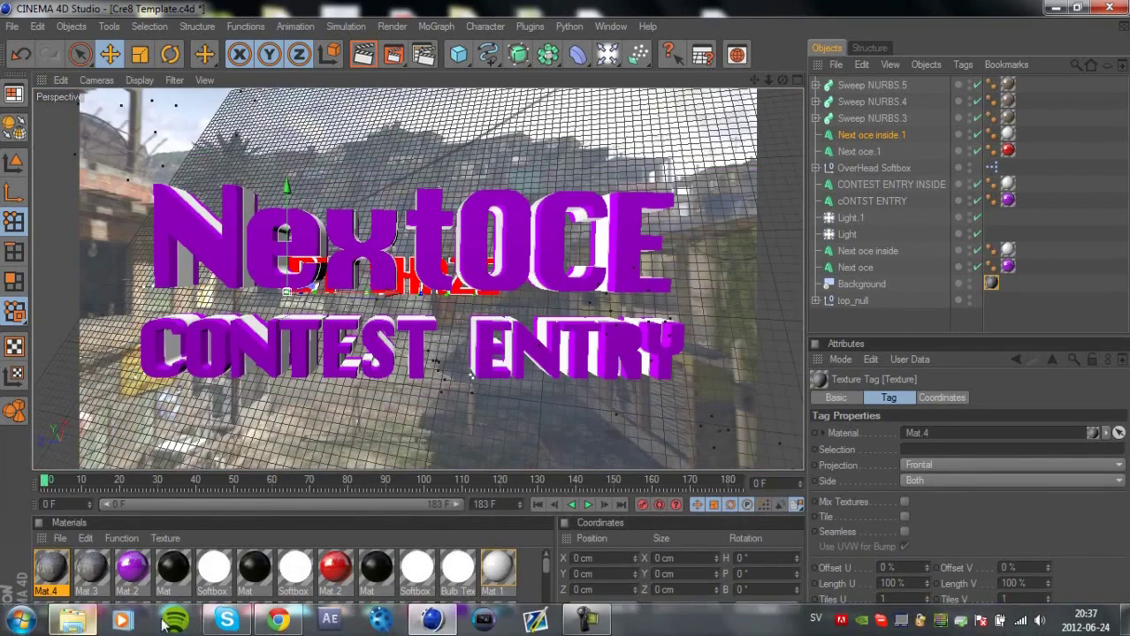
mouse_move(422, 623)
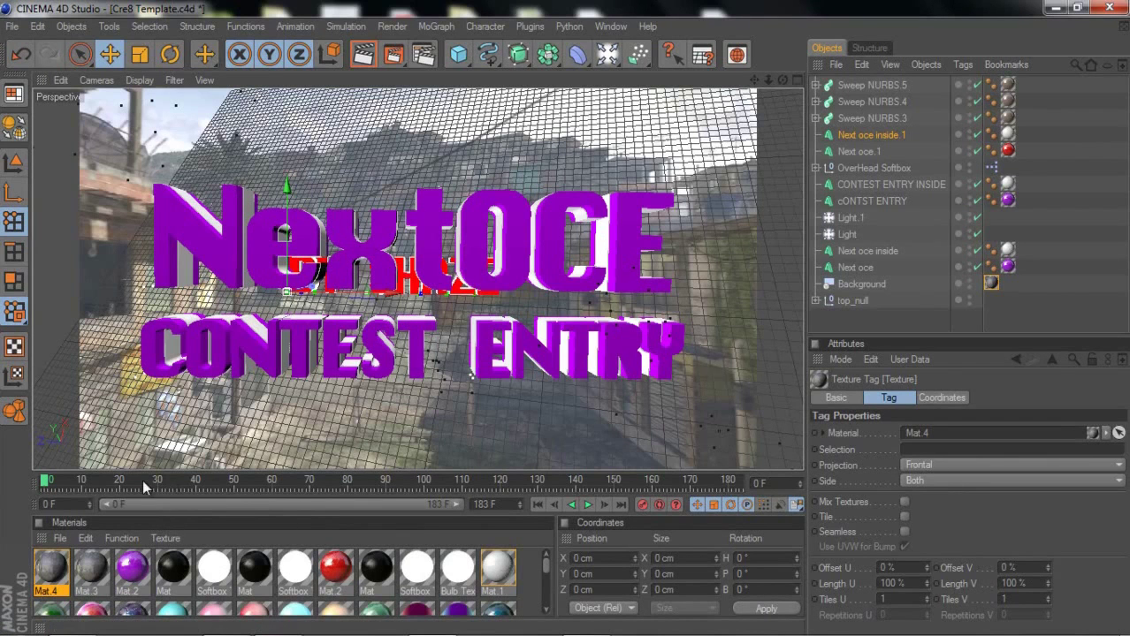
- Load the materials from the Tha Materials file into the Materials manager
click(60, 538)
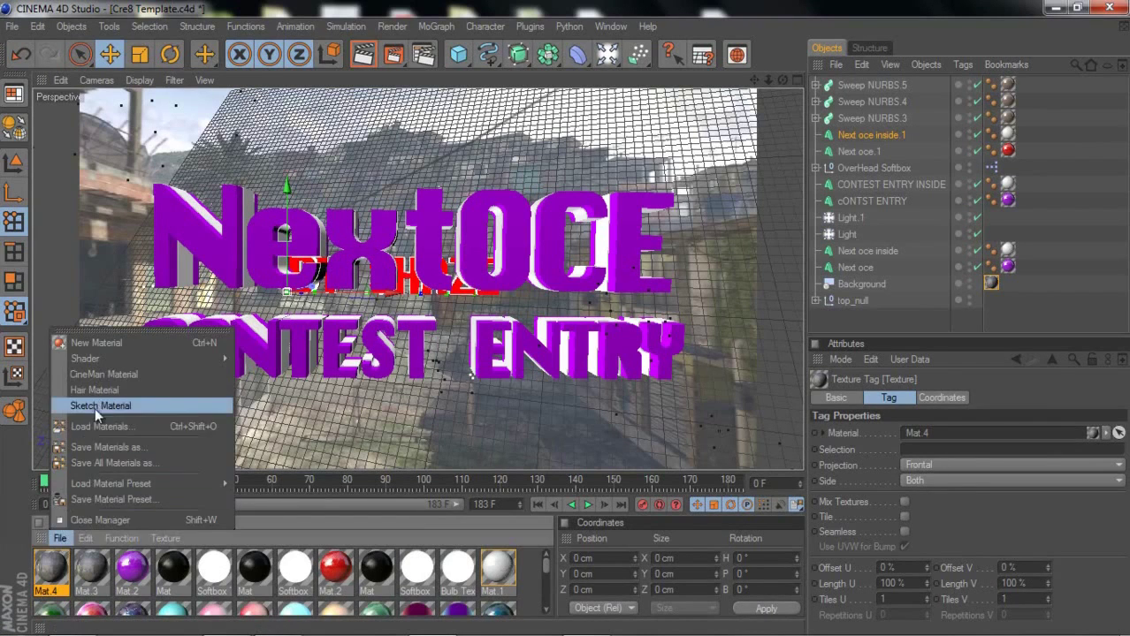
click(93, 422)
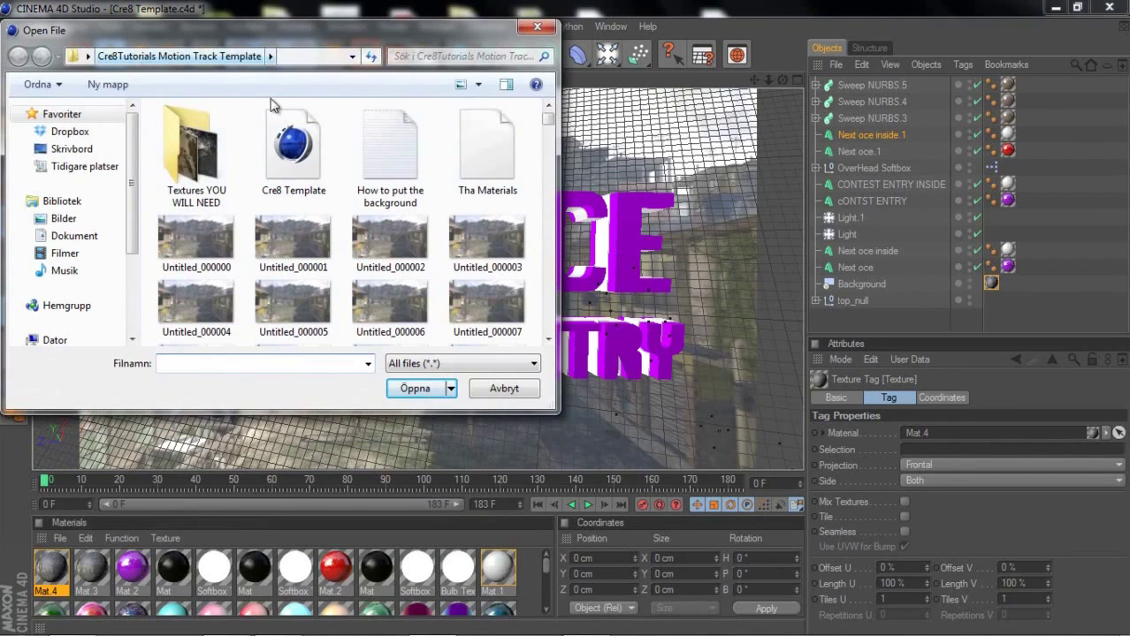
click(495, 173)
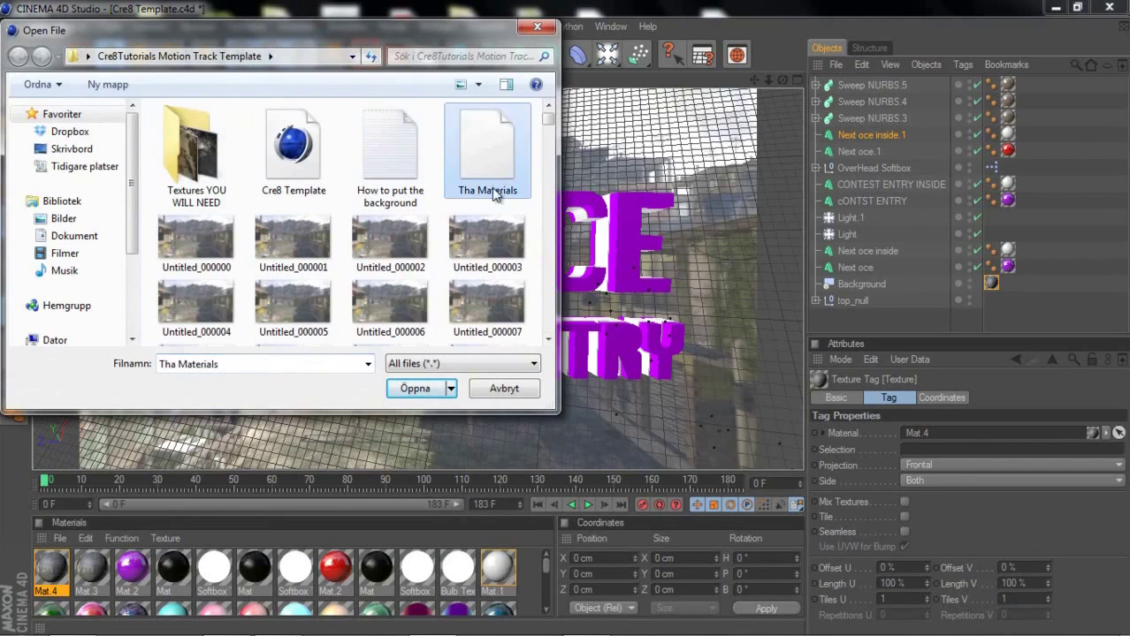
click(408, 388)
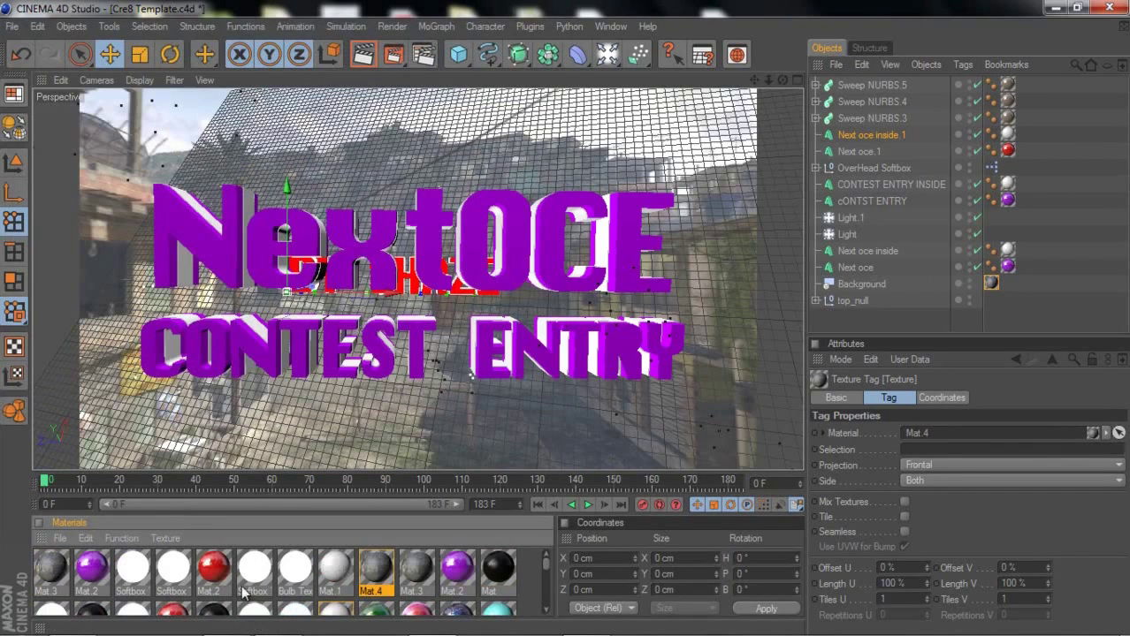
click(881, 88)
click(854, 285)
click(849, 302)
click(848, 286)
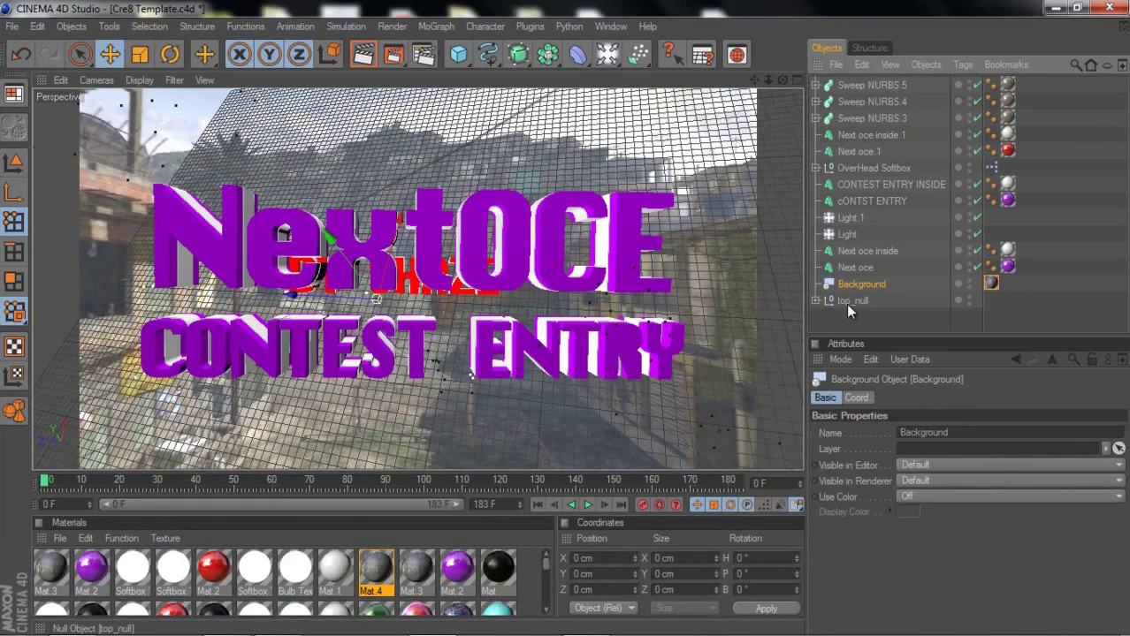
click(850, 301)
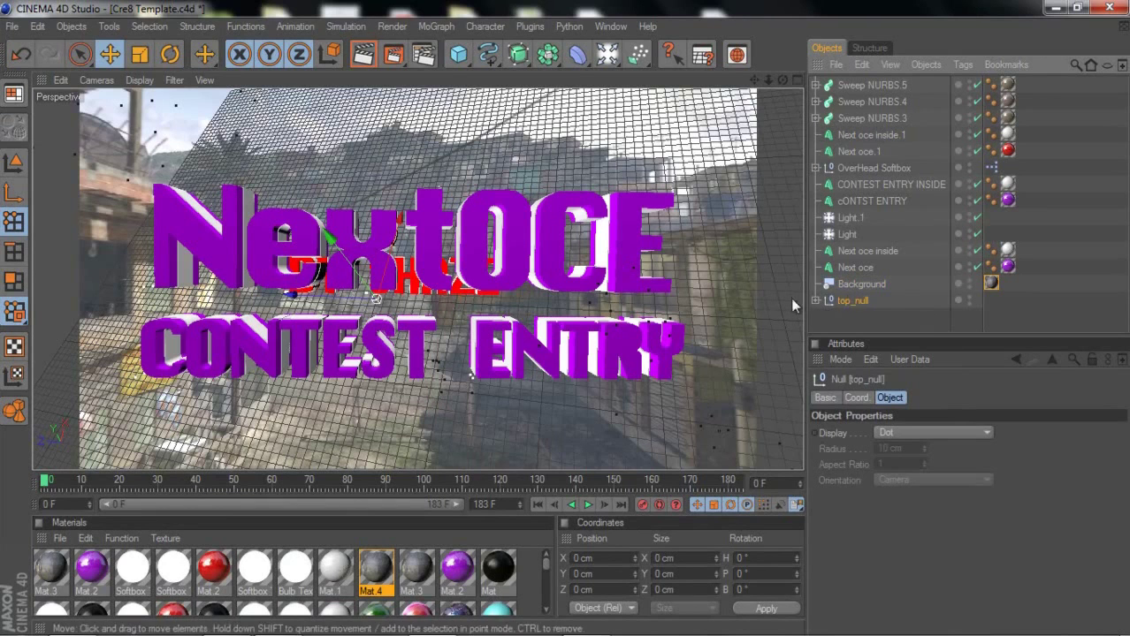
click(871, 285)
click(859, 266)
click(856, 251)
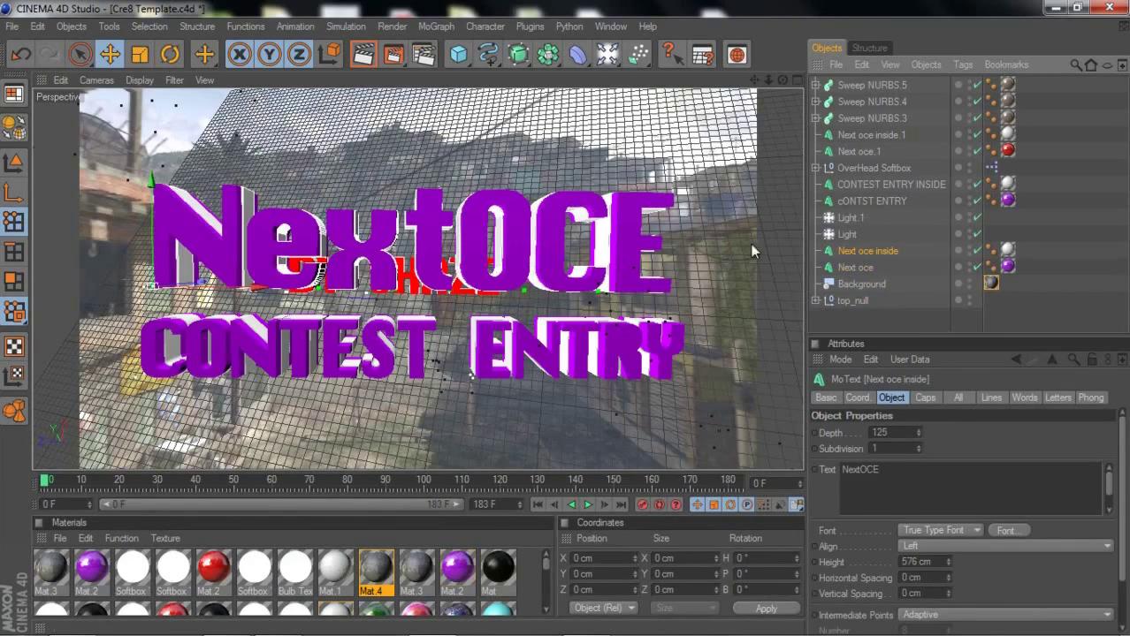
drag(50, 485, 126, 481)
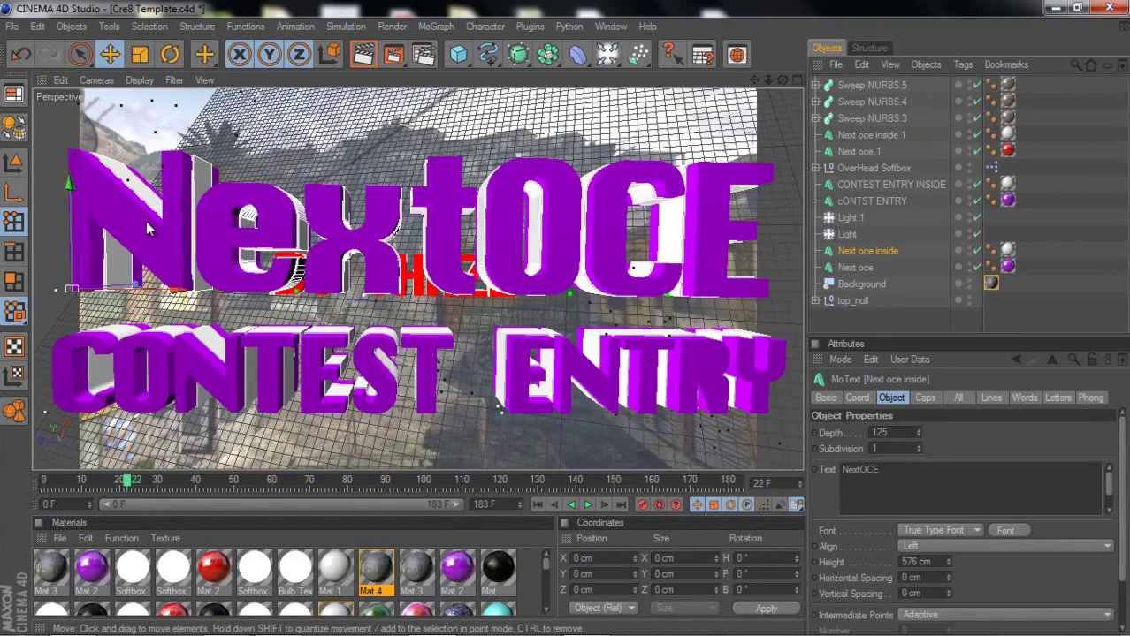
- Change the NextOCE 3D text to read 'tutorial'
click(862, 264)
ctrl+click(863, 252)
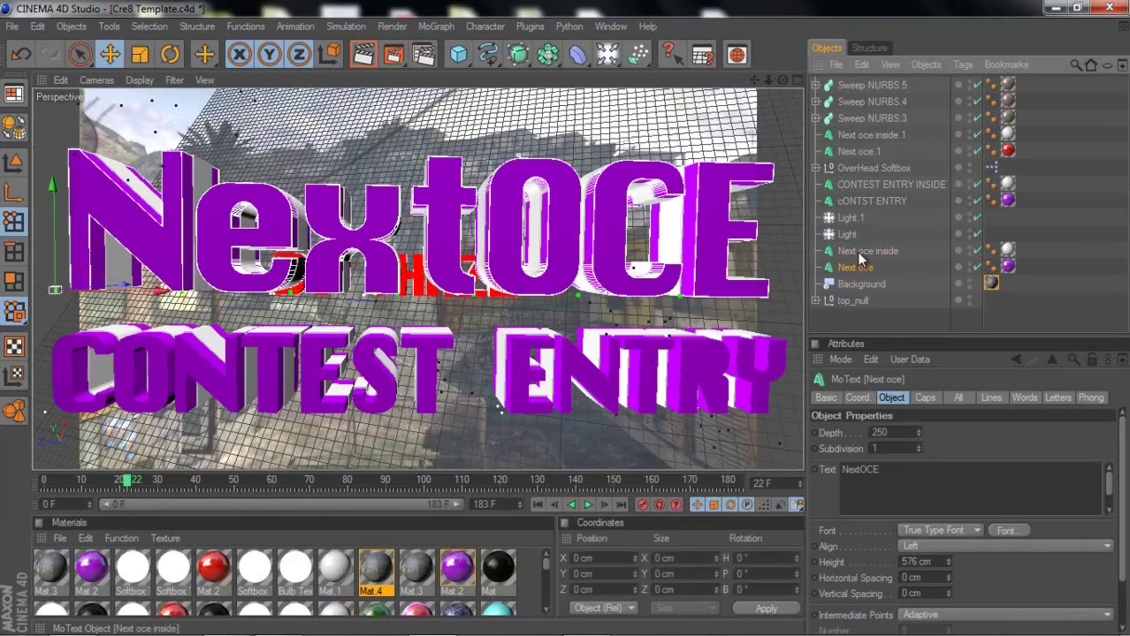
double_click(899, 465)
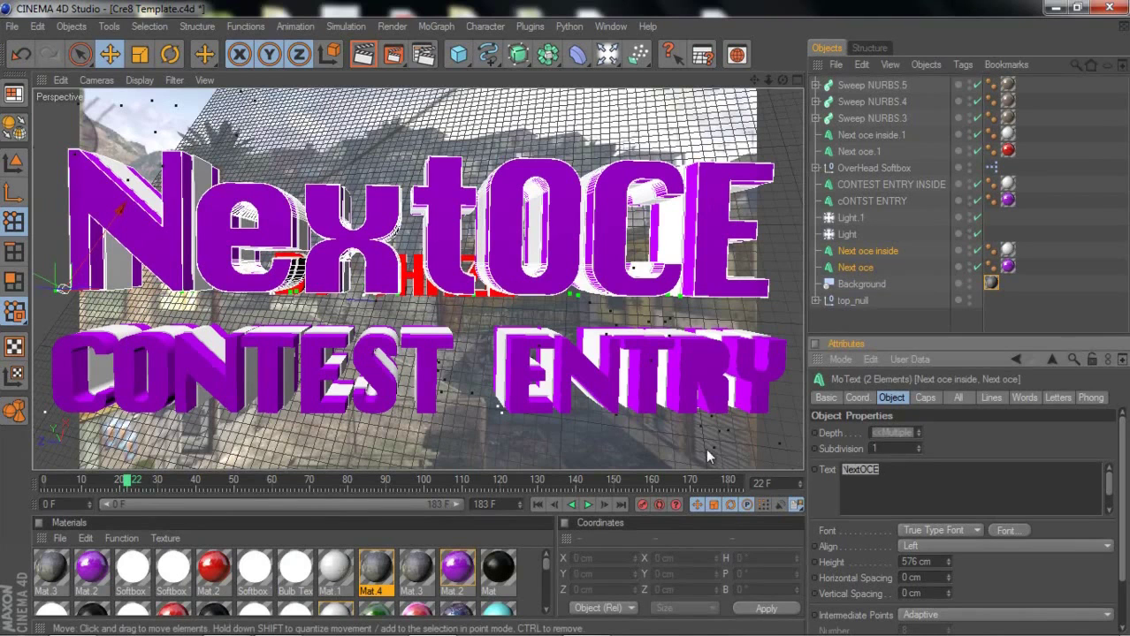
text(tutorial)
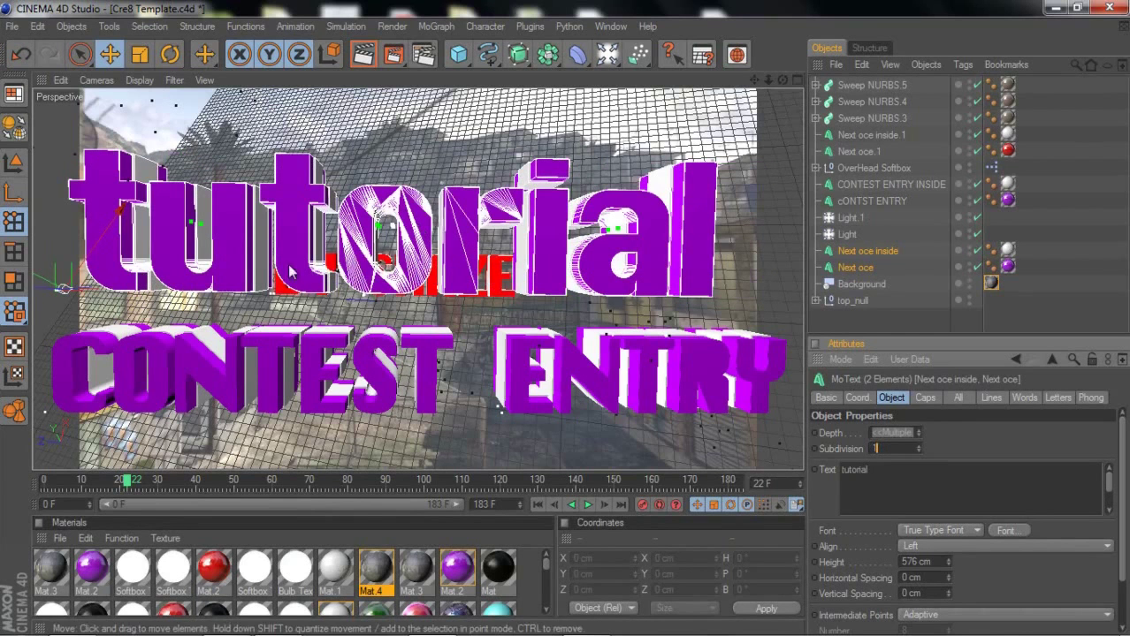
- Replace the CONTEST ENTRY text with '10 likes' and replay the opening frames
click(853, 201)
ctrl+click(857, 185)
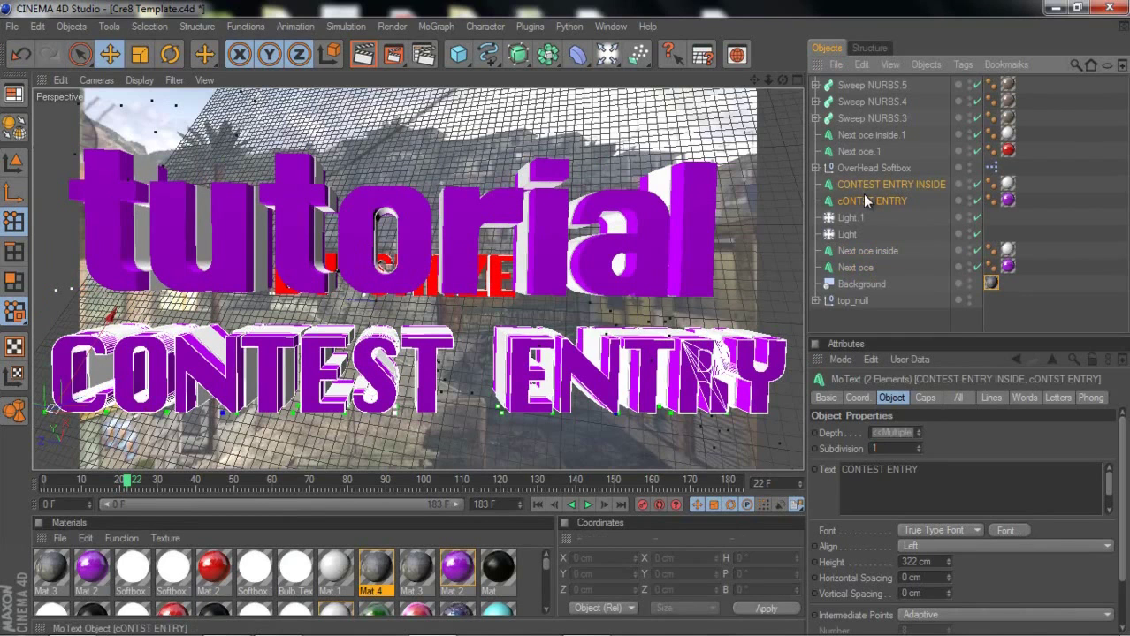
triple_click(884, 469)
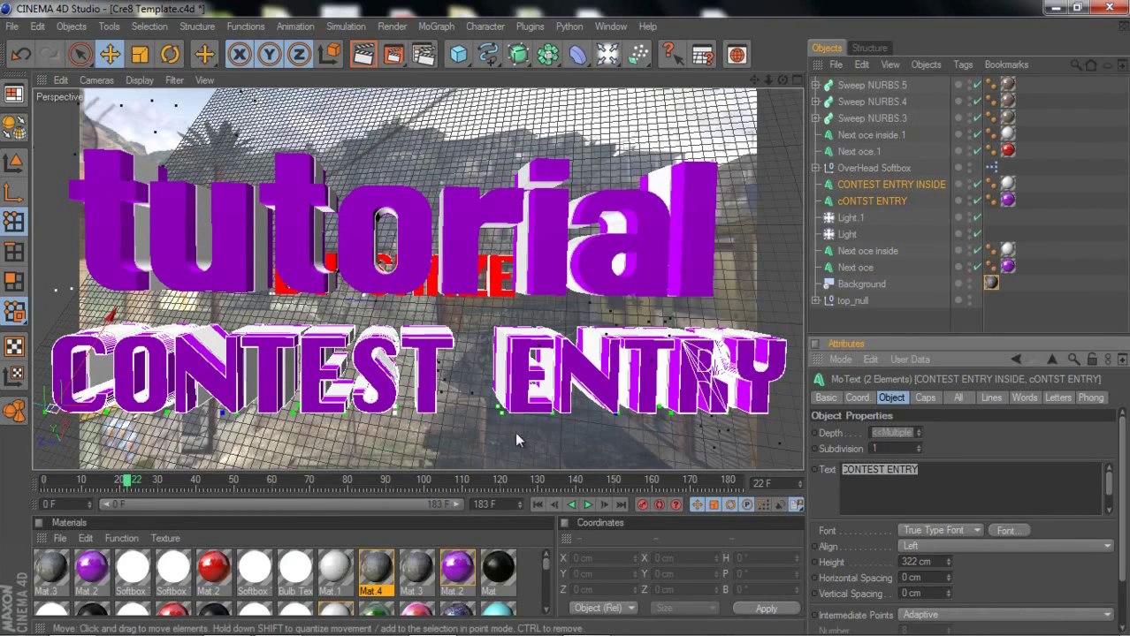
text(10 likes)
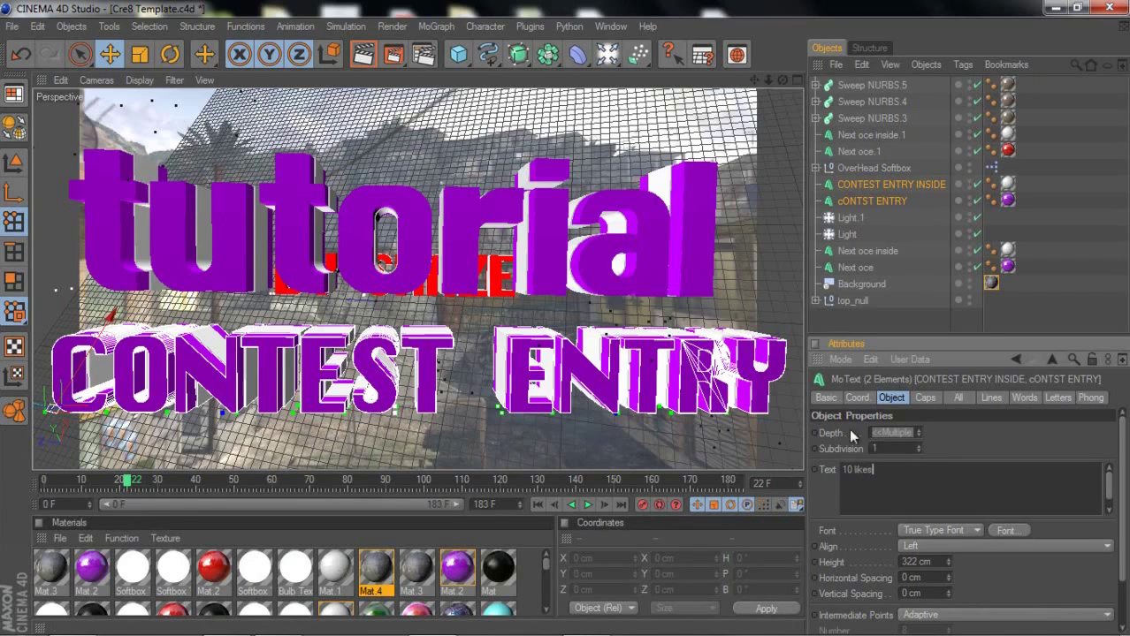
click(855, 151)
click(856, 136)
drag(128, 482, 396, 457)
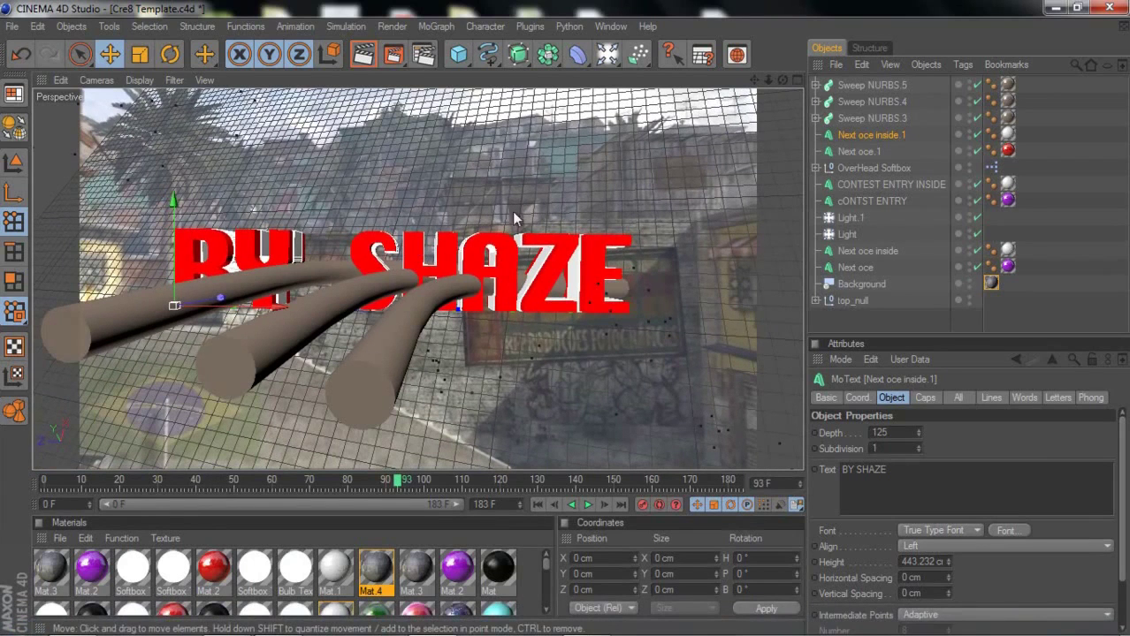
- Duplicate Sweep NURBS.3 and move the copy toward the middle of the shot
click(864, 117)
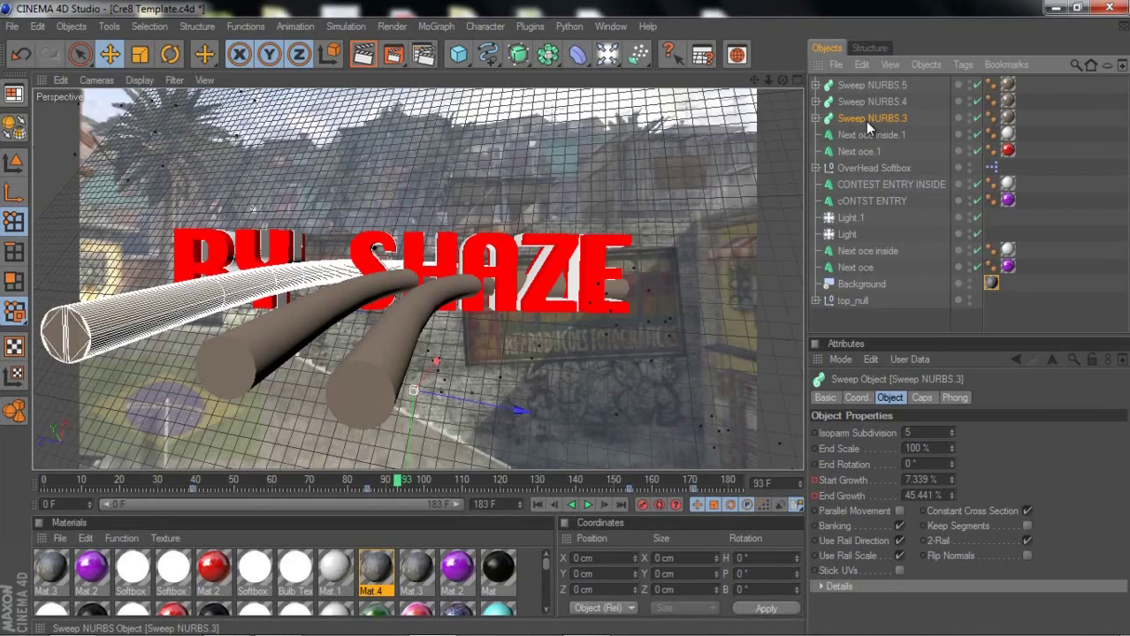
key(ctrl+v)
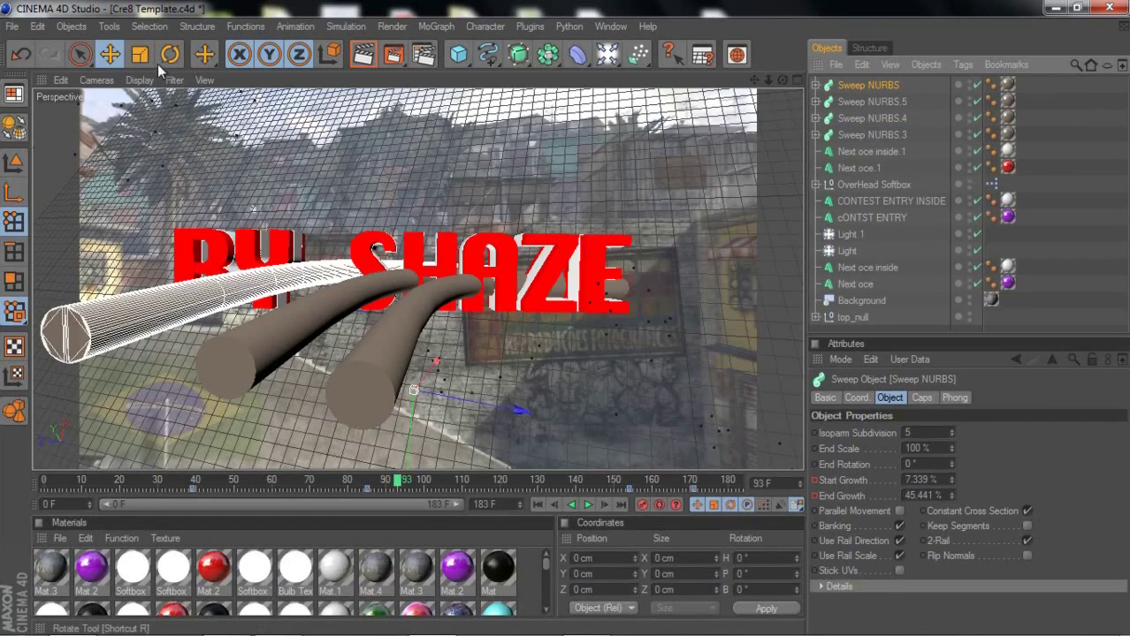
click(114, 57)
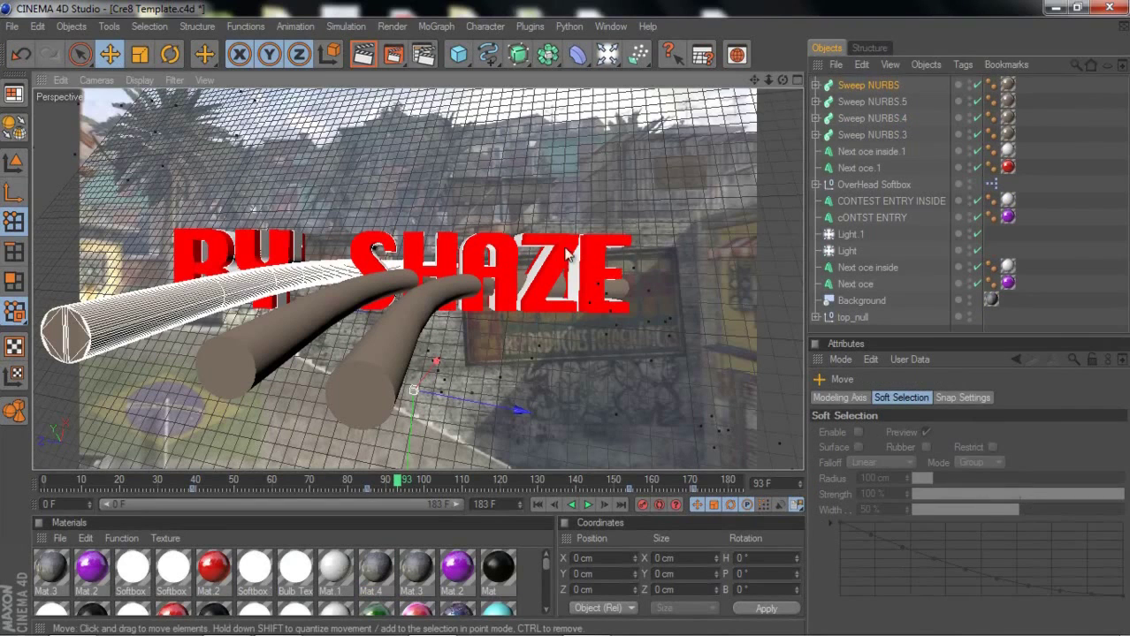
click(844, 85)
scroll(97, 323, up, 5)
scroll(97, 325, down, 4)
mouse_move(566, 318)
mouse_down()
mouse_move(592, 320)
mouse_move(564, 319)
mouse_up()
- Scrub the timeline between frames 48 and 110 to review the tube growth
drag(409, 485, 236, 485)
drag(372, 483, 305, 485)
drag(215, 498, 44, 503)
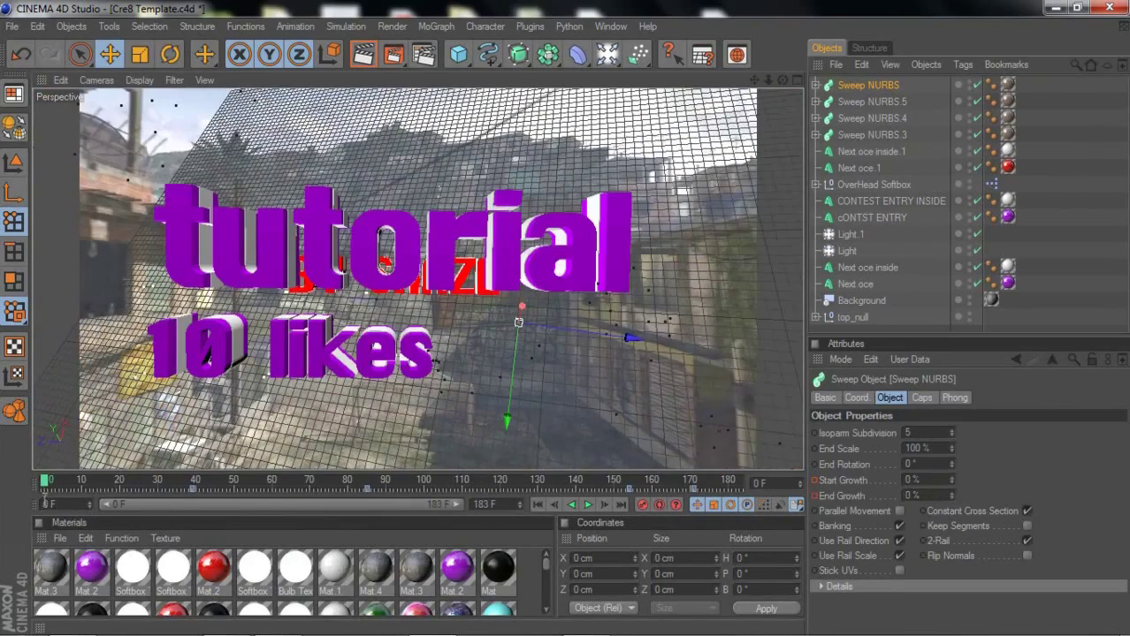
click(461, 484)
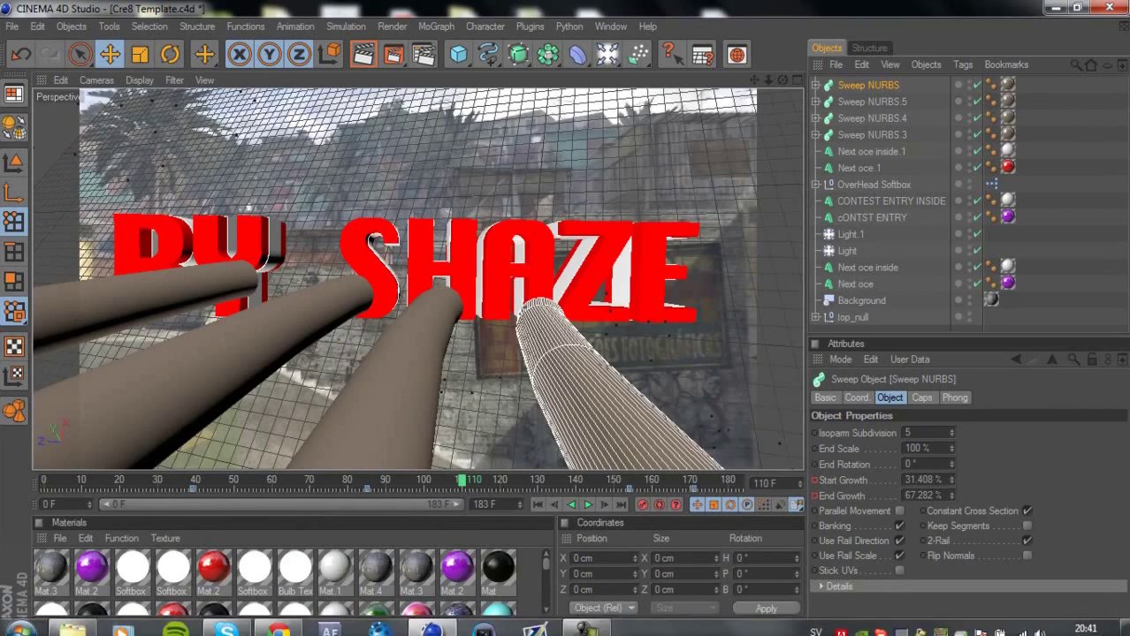
drag(477, 483, 367, 485)
click(410, 483)
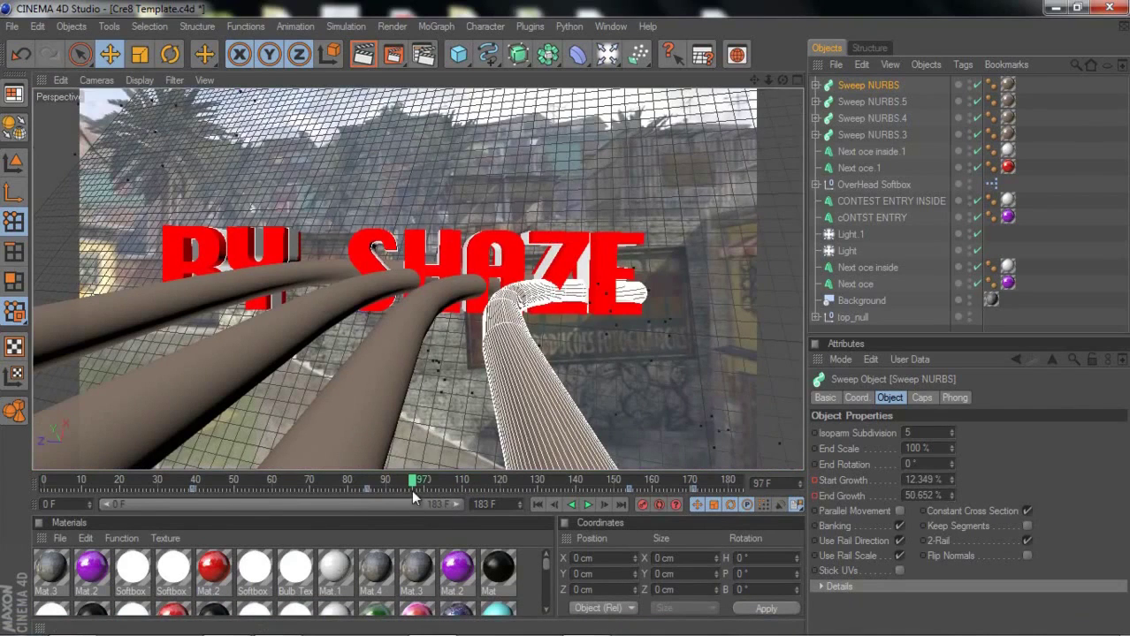
drag(411, 487, 97, 487)
- Hide the OverHead Softbox in the editor view by setting its visibility dot to red
click(849, 185)
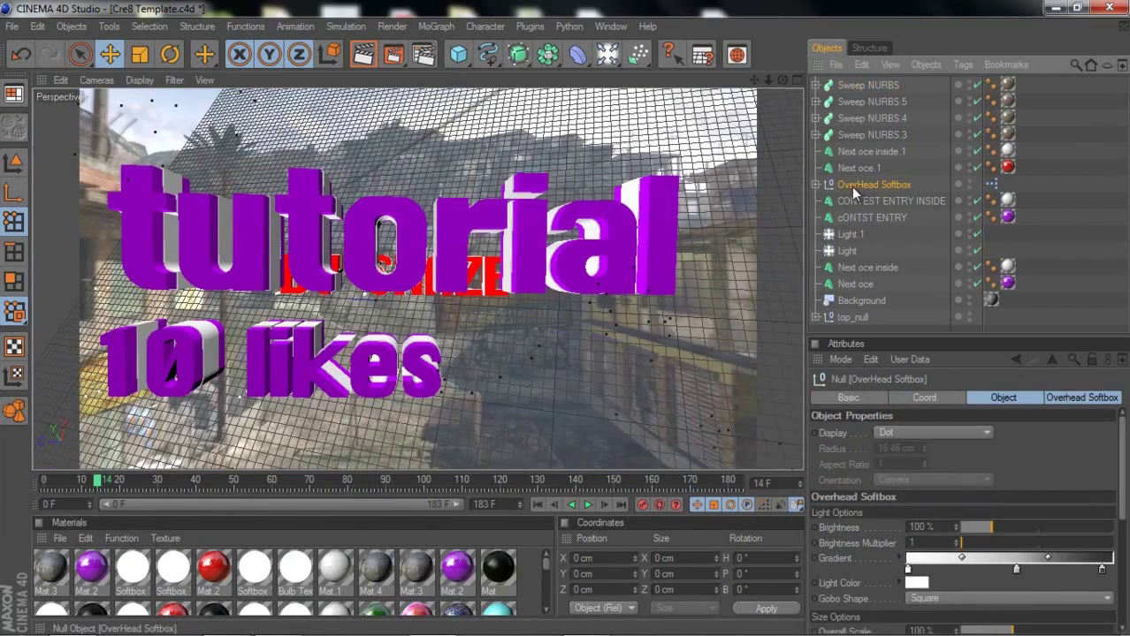
scroll(504, 281, down, 2)
scroll(503, 281, down, 4)
drag(501, 274, 473, 122)
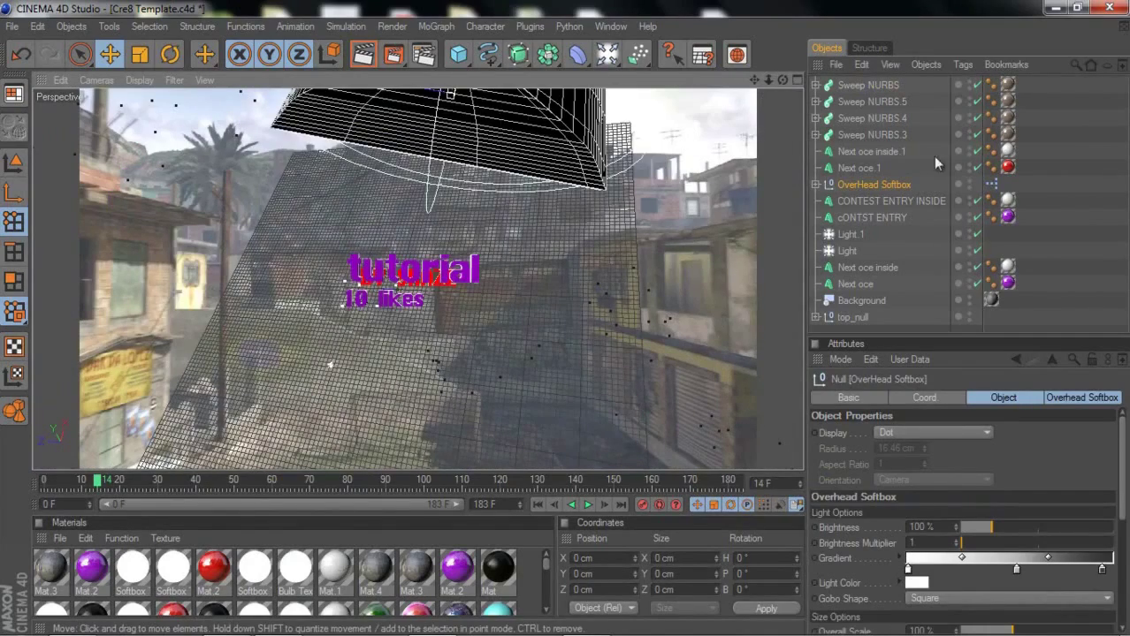
click(969, 186)
click(969, 184)
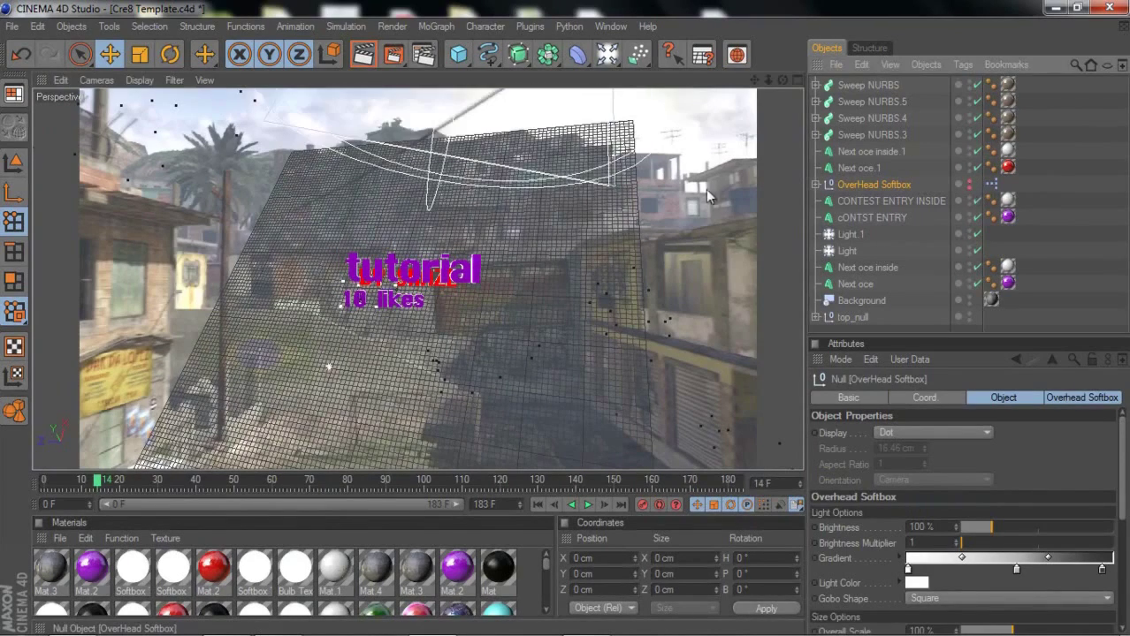
- Render a preview of the current frame and dismiss the missing-texture warning
scroll(373, 403, up, 6)
scroll(373, 403, down, 2)
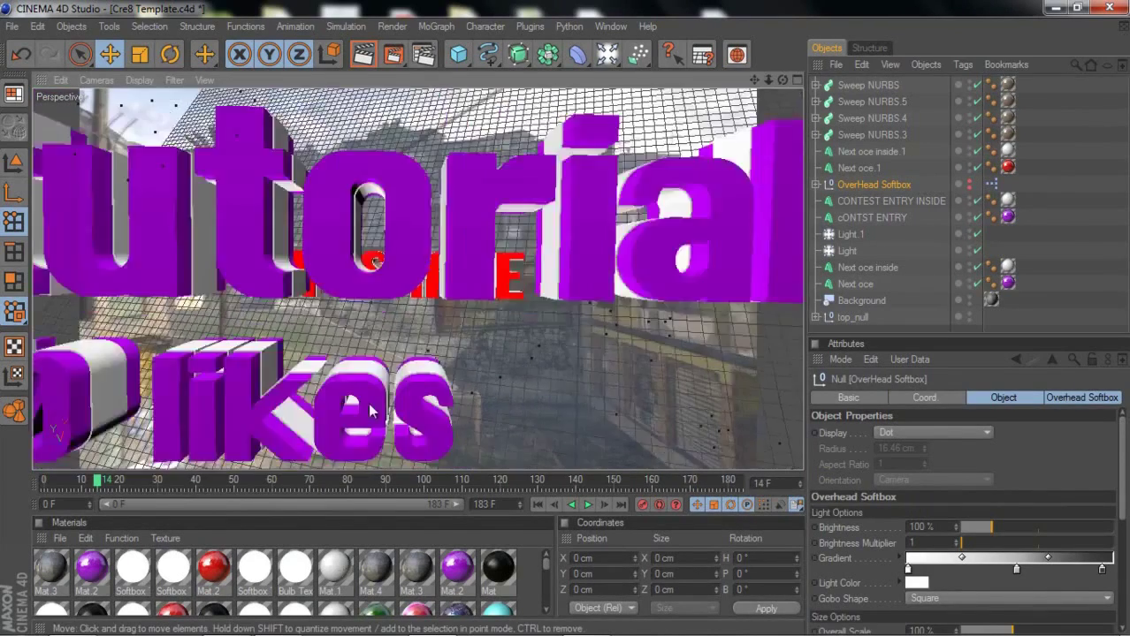
scroll(373, 403, down, 3)
drag(97, 481, 85, 481)
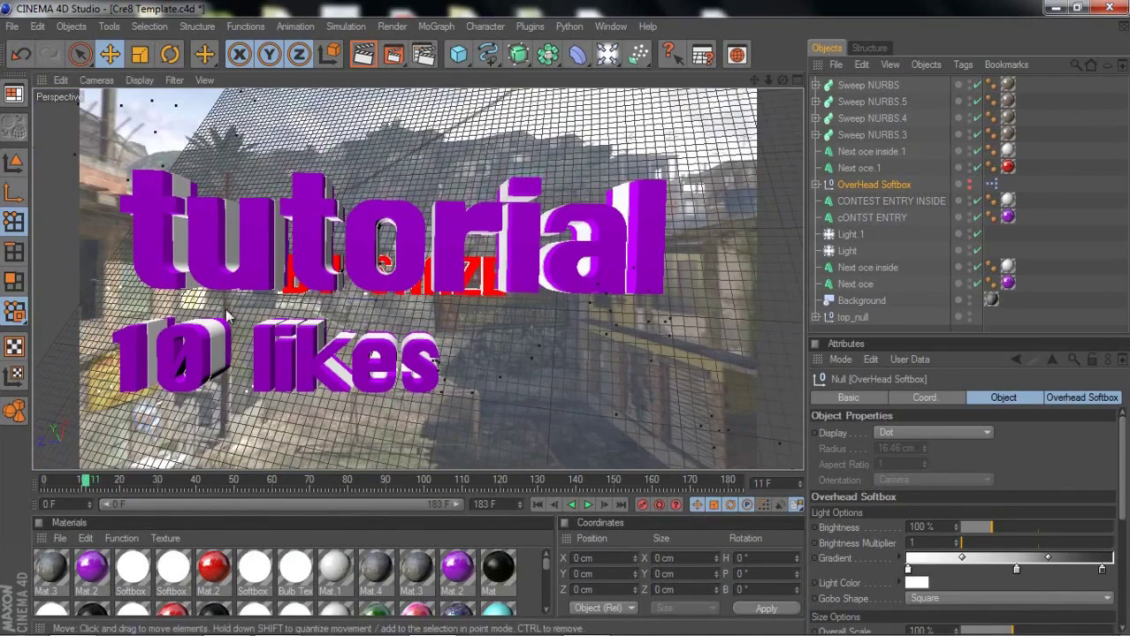
click(362, 55)
click(335, 256)
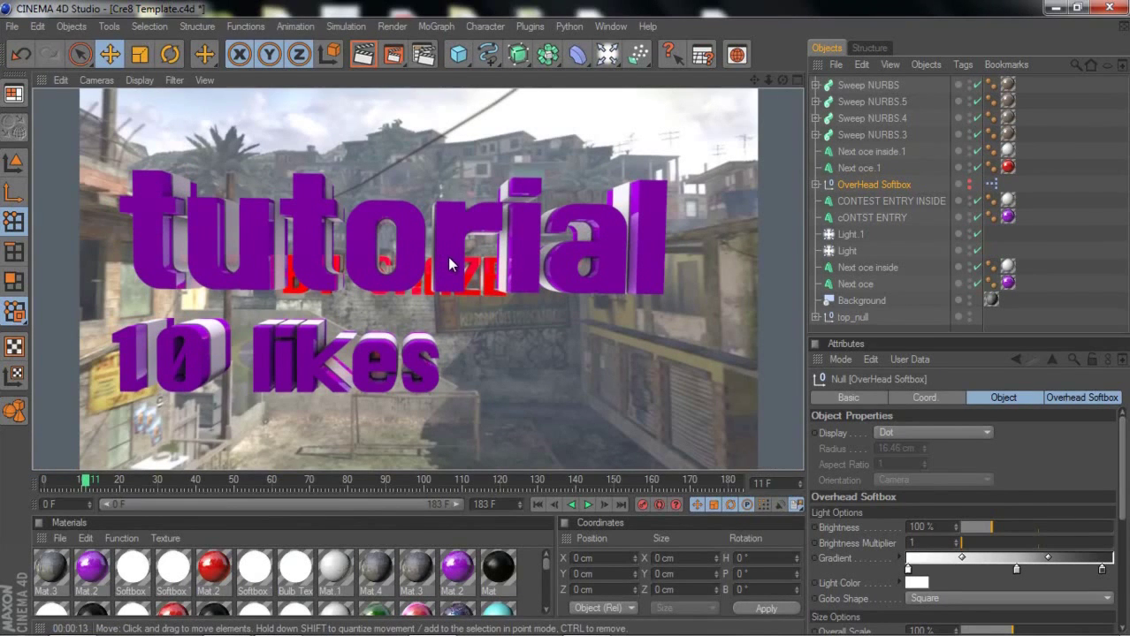
- Restore the overhead softbox's visibility and run a new test render
ctrl+click(968, 183)
click(362, 54)
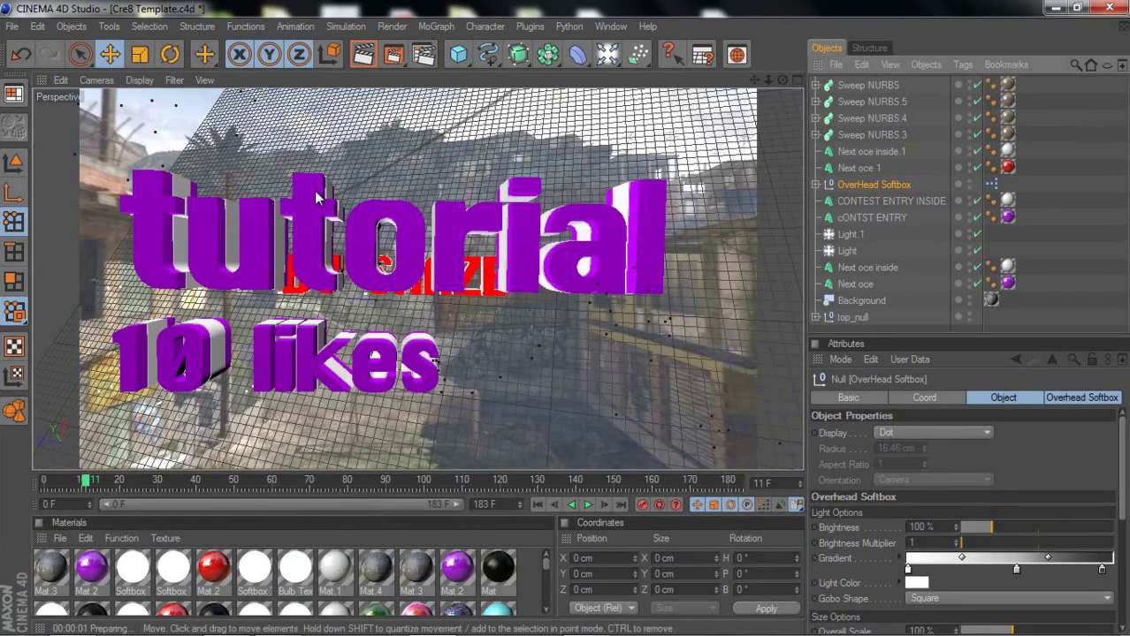
click(283, 340)
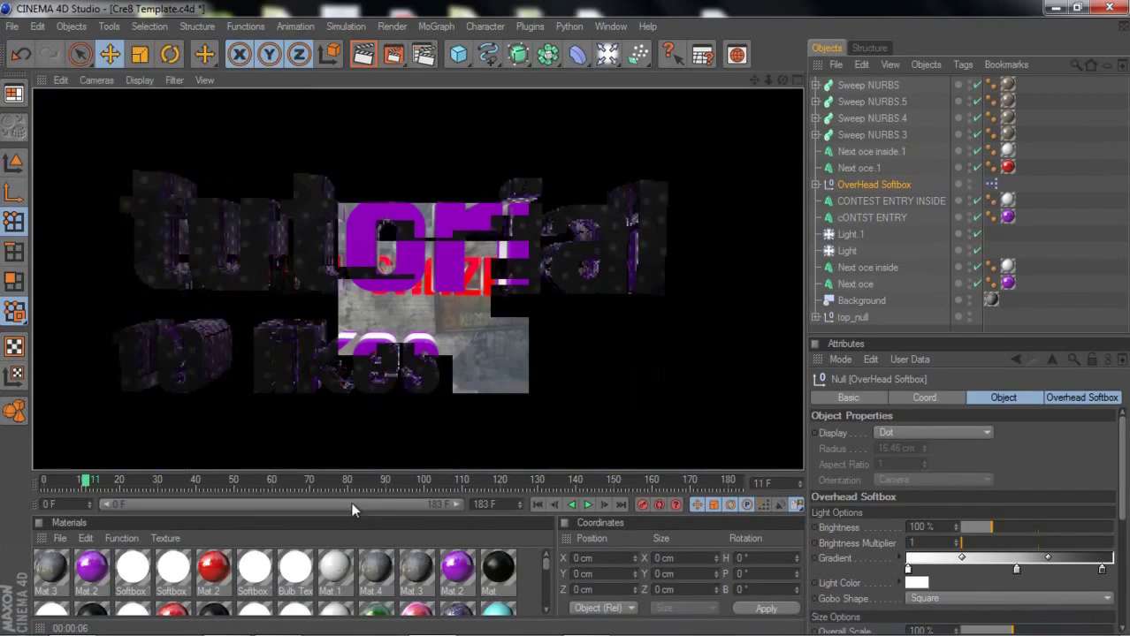
- Play the animation, step through frames 0–20, and open Render Settings
key(F8)
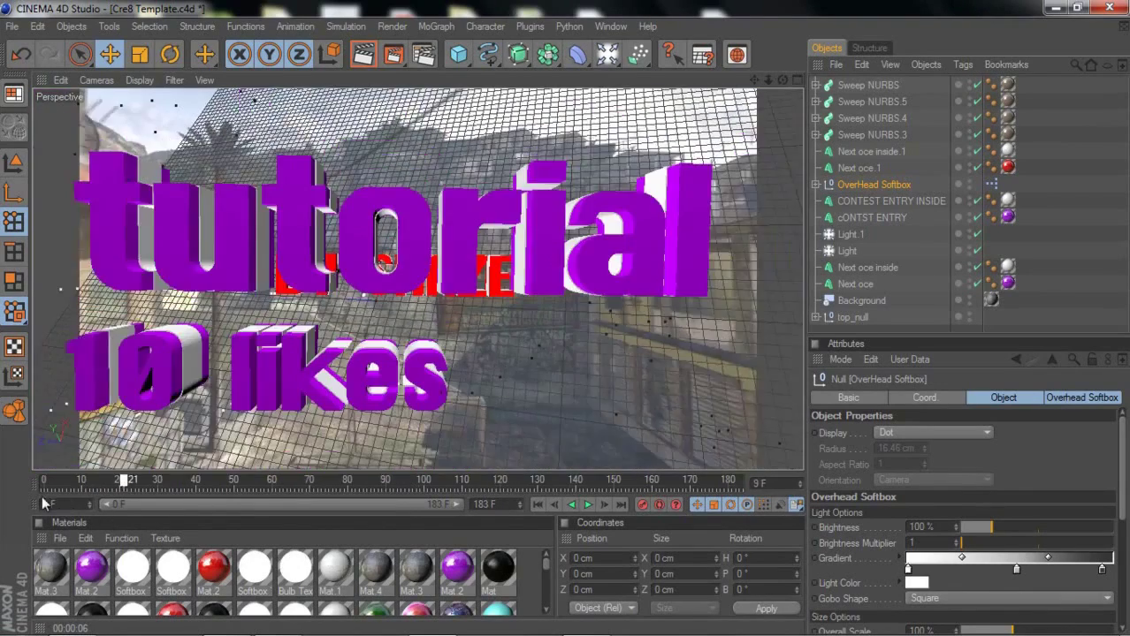
click(46, 482)
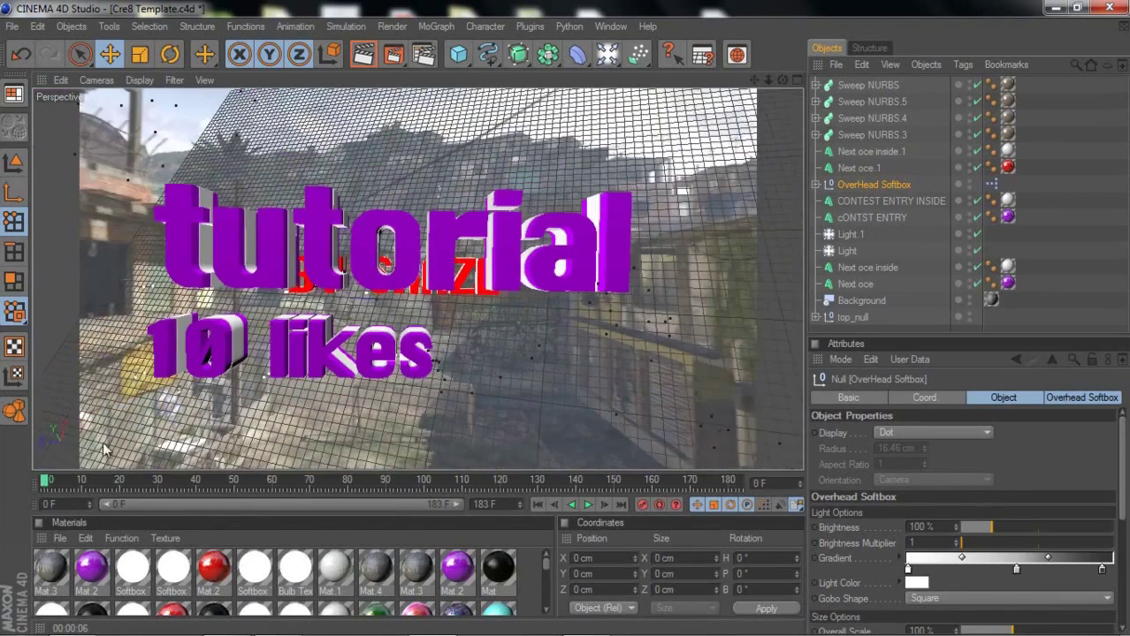
drag(58, 485, 119, 492)
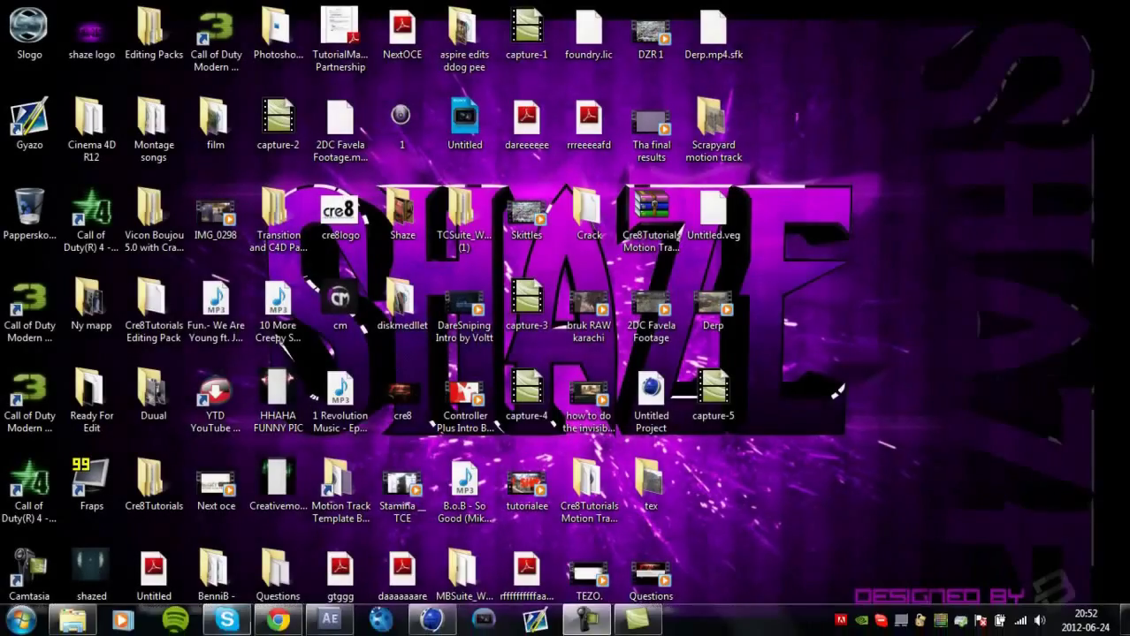
mouse_move(432, 619)
click(469, 527)
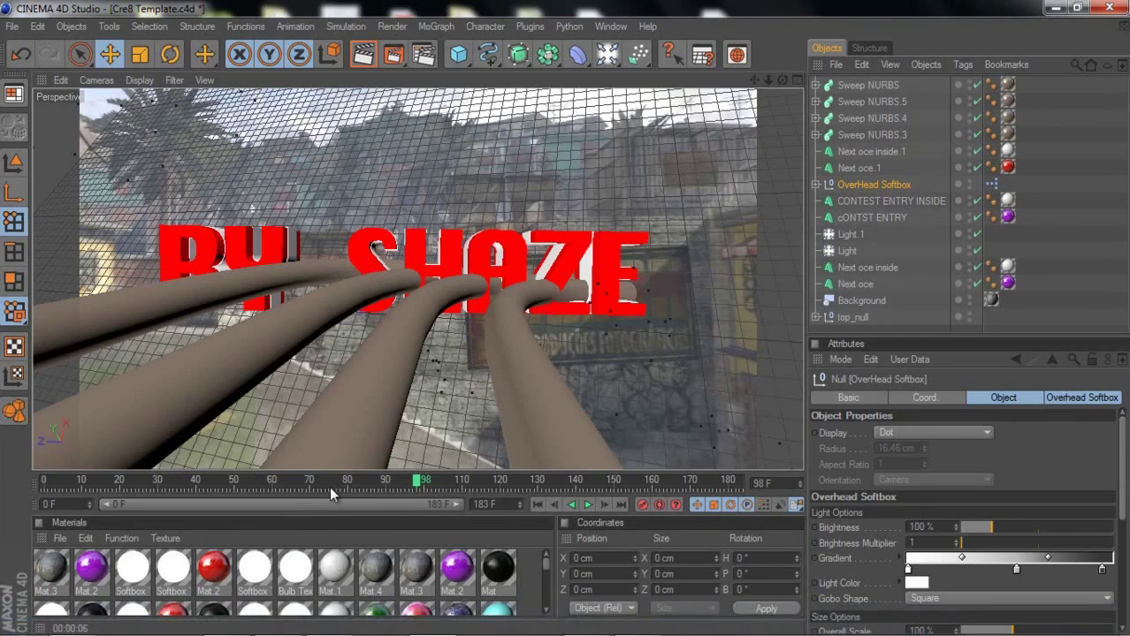
drag(281, 482, 125, 486)
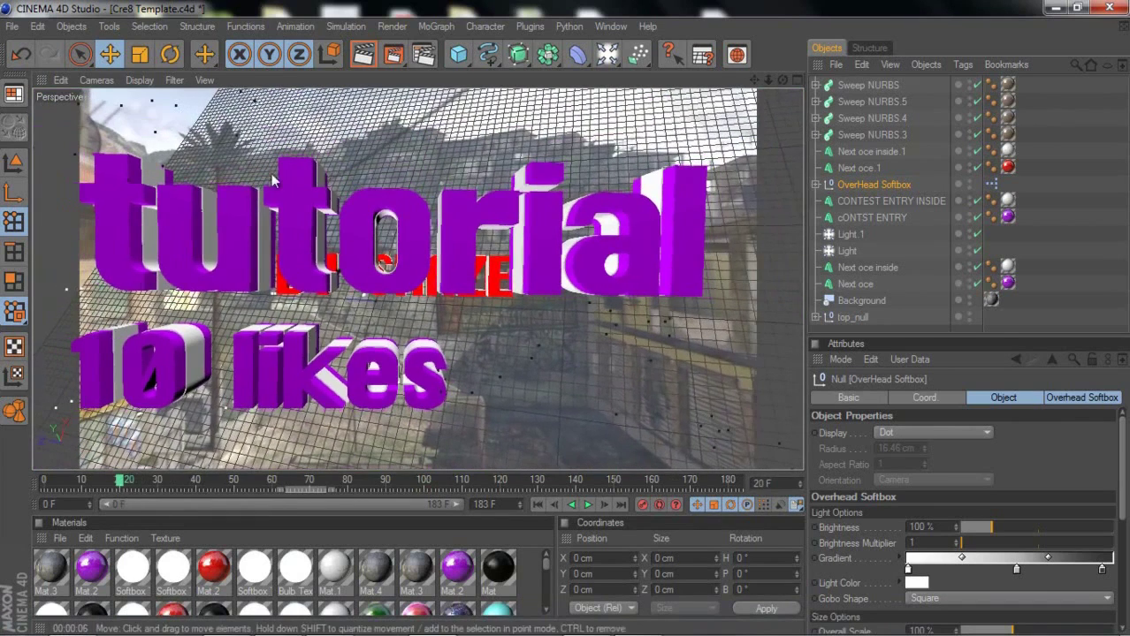
click(422, 54)
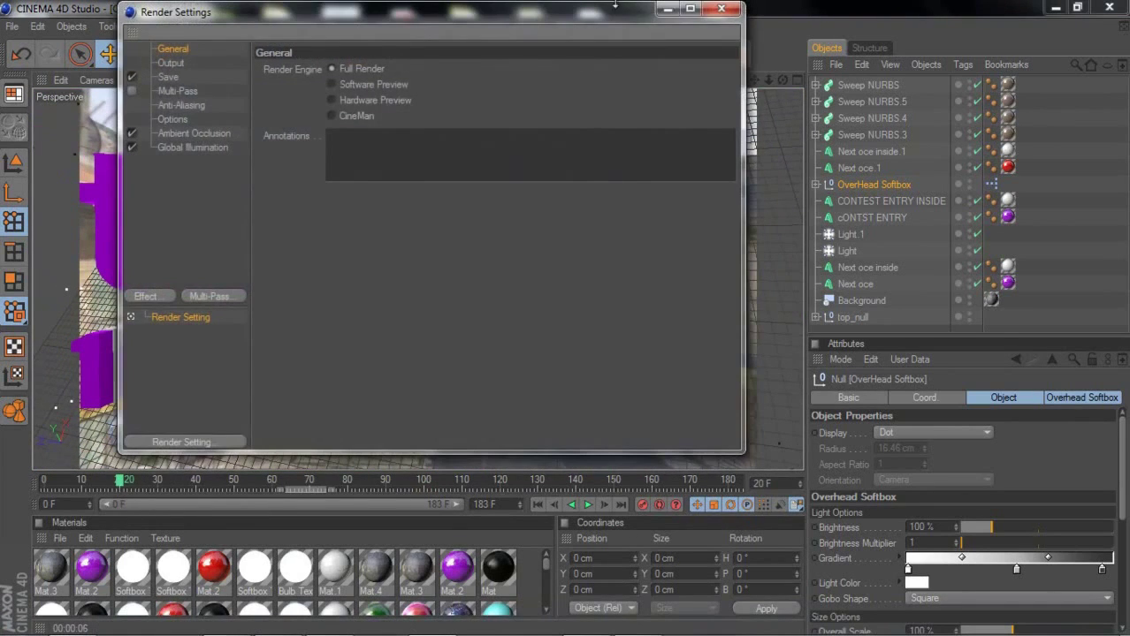
- Verify the Save format is AVI Movie, review Options, and close Render Settings
click(169, 77)
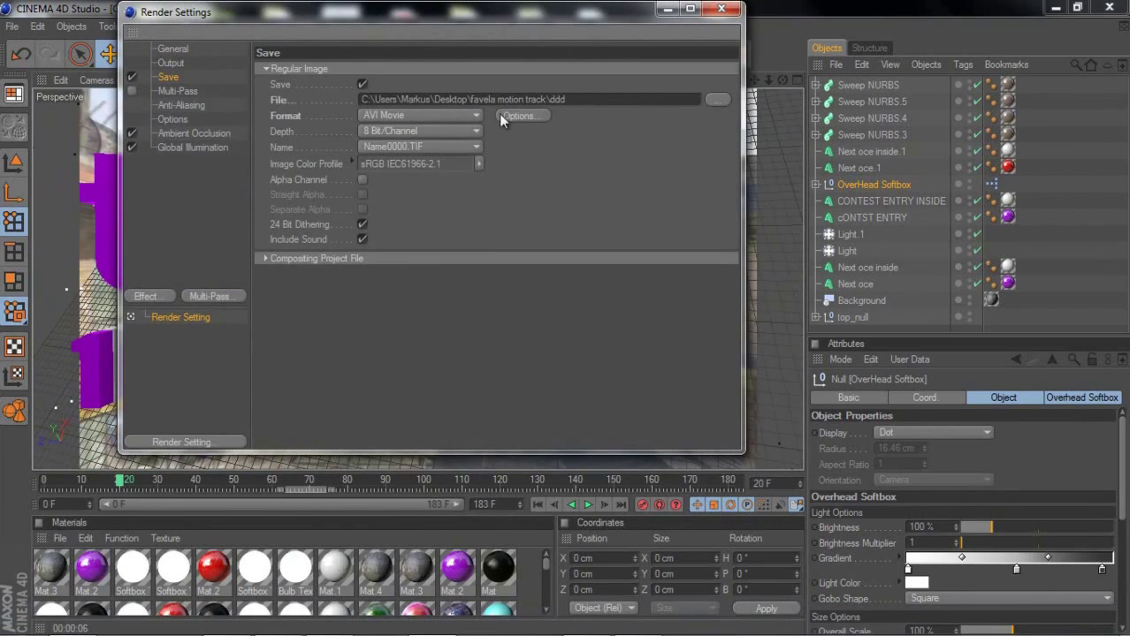
click(171, 118)
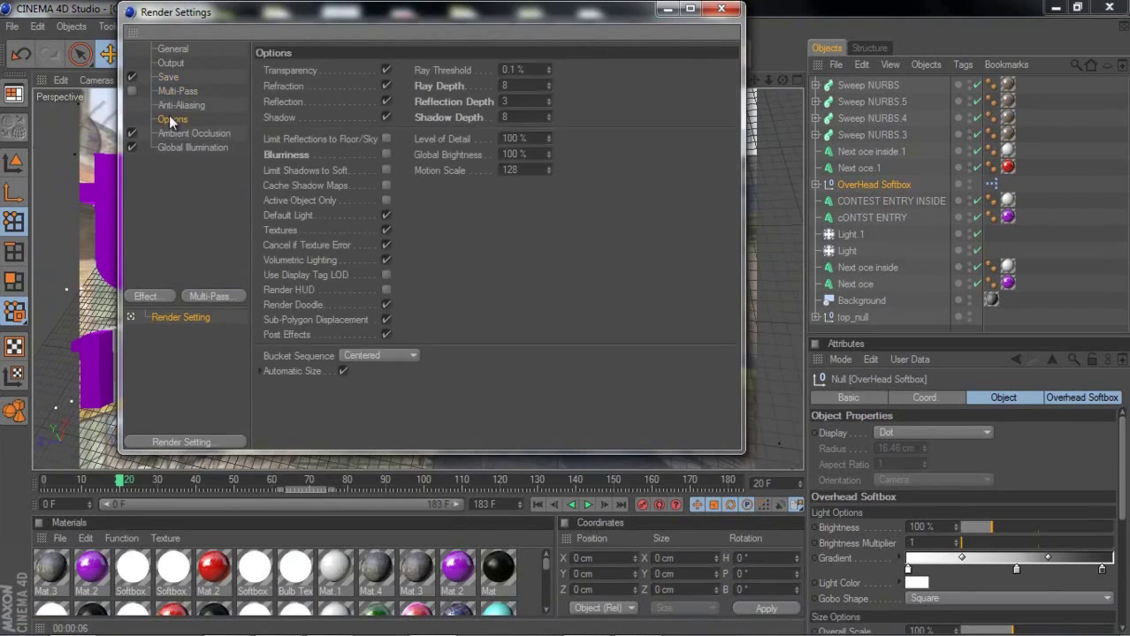
click(721, 7)
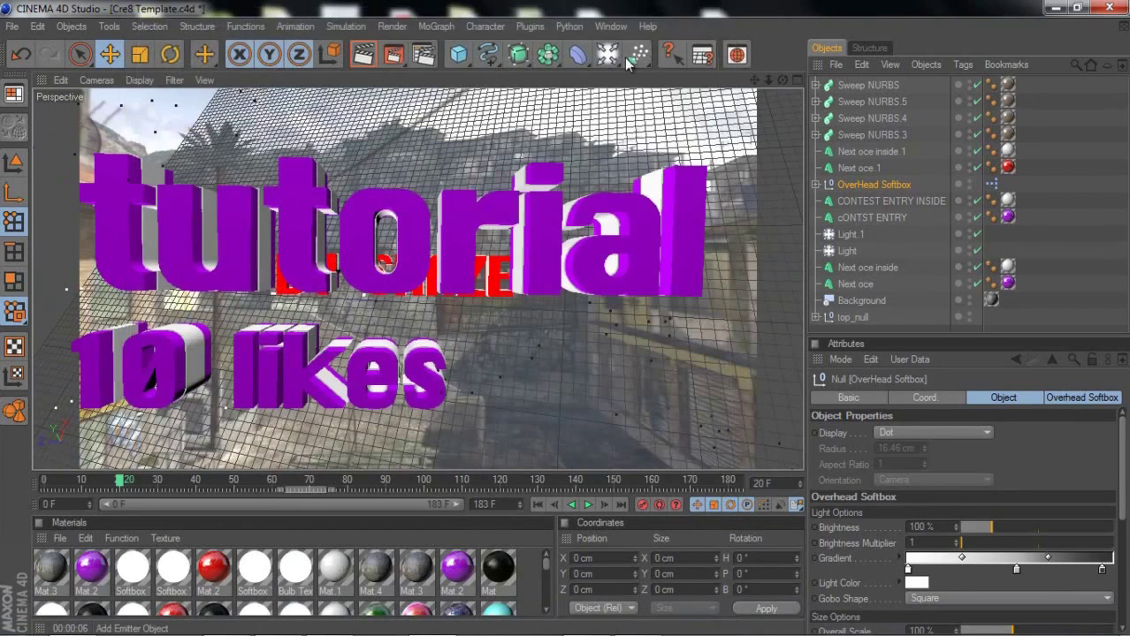
- Import Tha final results.avi into After Effects, build a composition from it, and preview it
click(1052, 7)
drag(650, 126, 88, 265)
drag(45, 209, 51, 381)
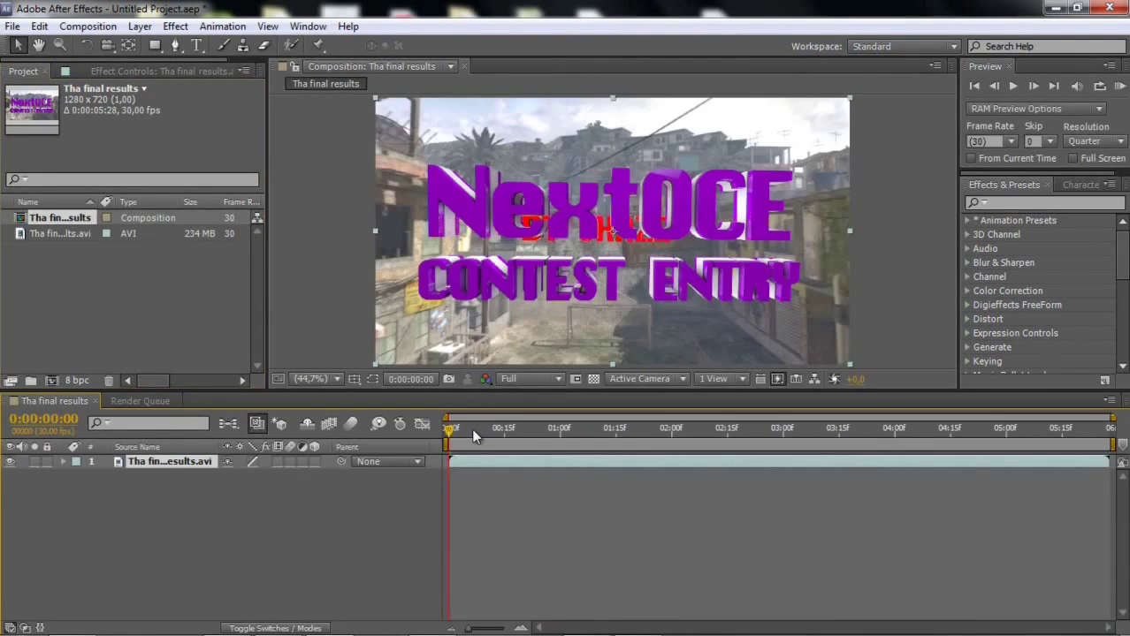
mouse_move(473, 429)
mouse_down()
mouse_move(522, 433)
mouse_move(453, 431)
mouse_move(483, 431)
mouse_up()
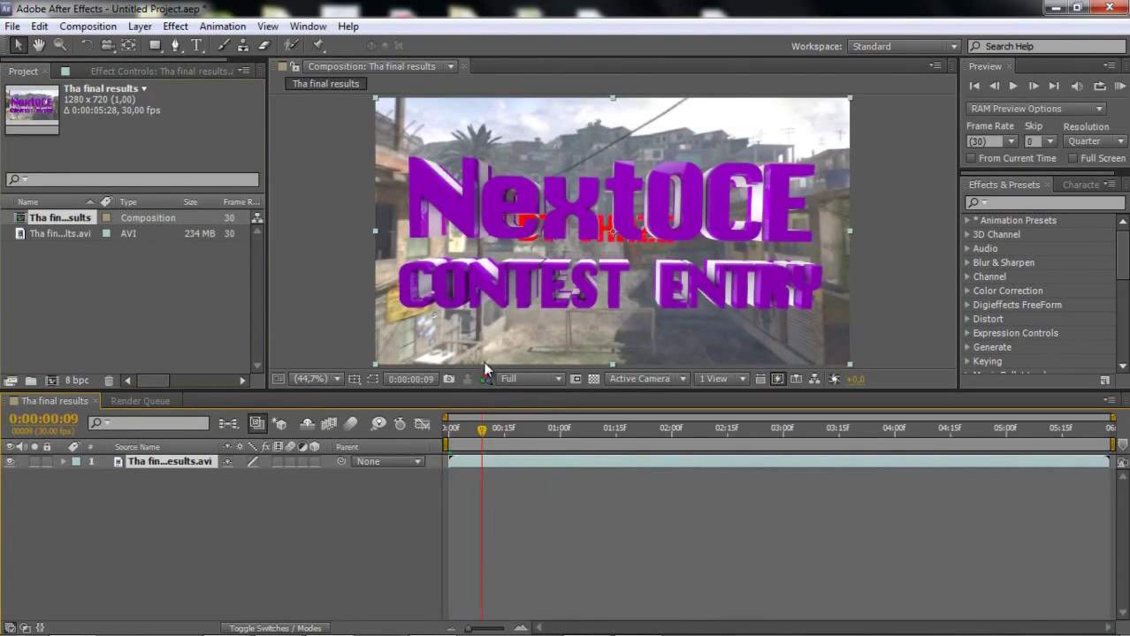
- Replay the NextOCE example video in HD, pause on the intro, then minimize the browser
click(276, 622)
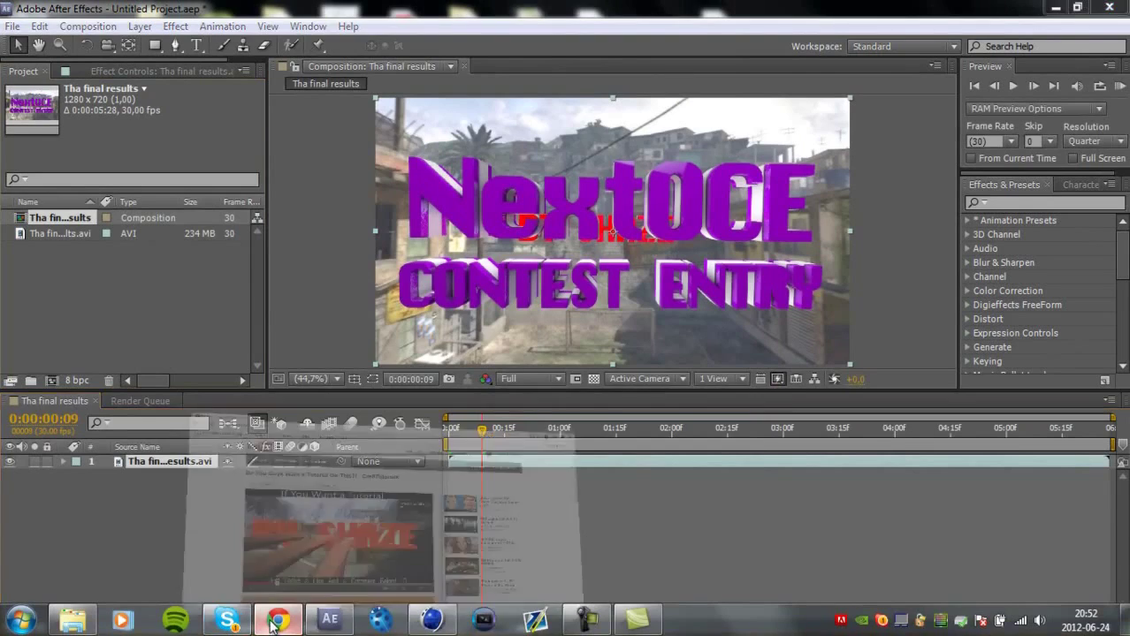
scroll(379, 406, down, 3)
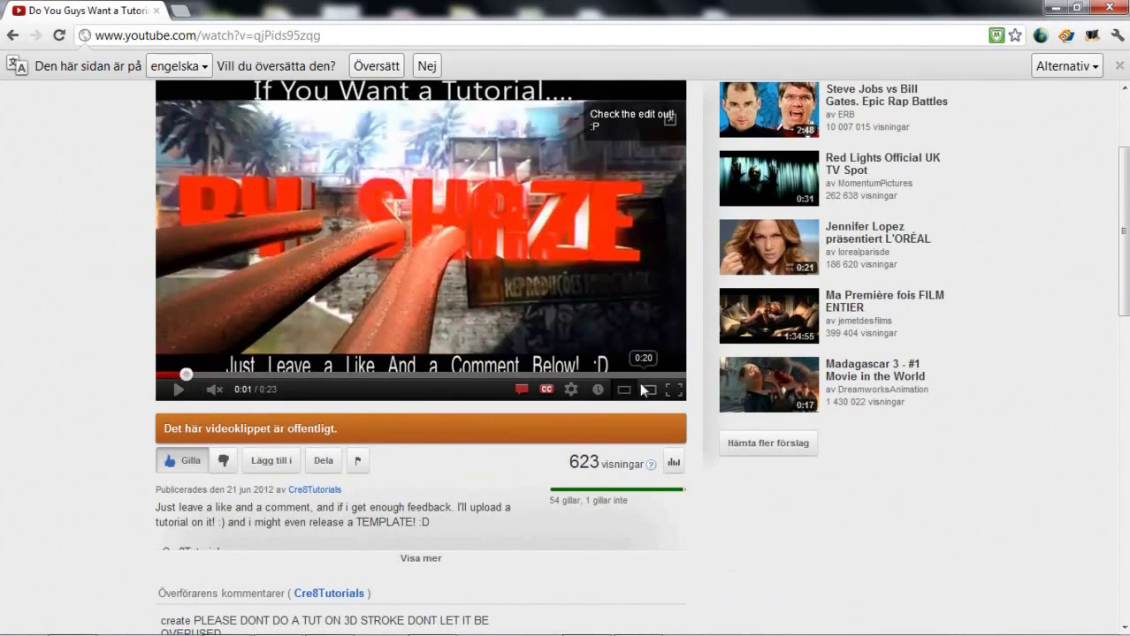
click(571, 389)
click(538, 293)
click(166, 375)
click(206, 325)
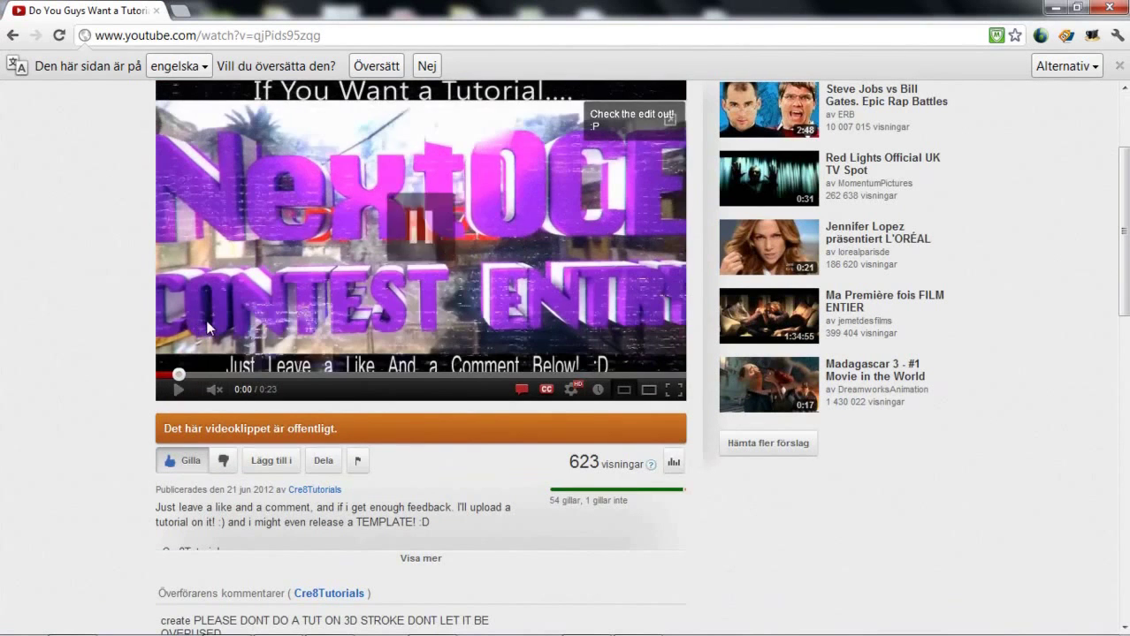
scroll(251, 304, up, 2)
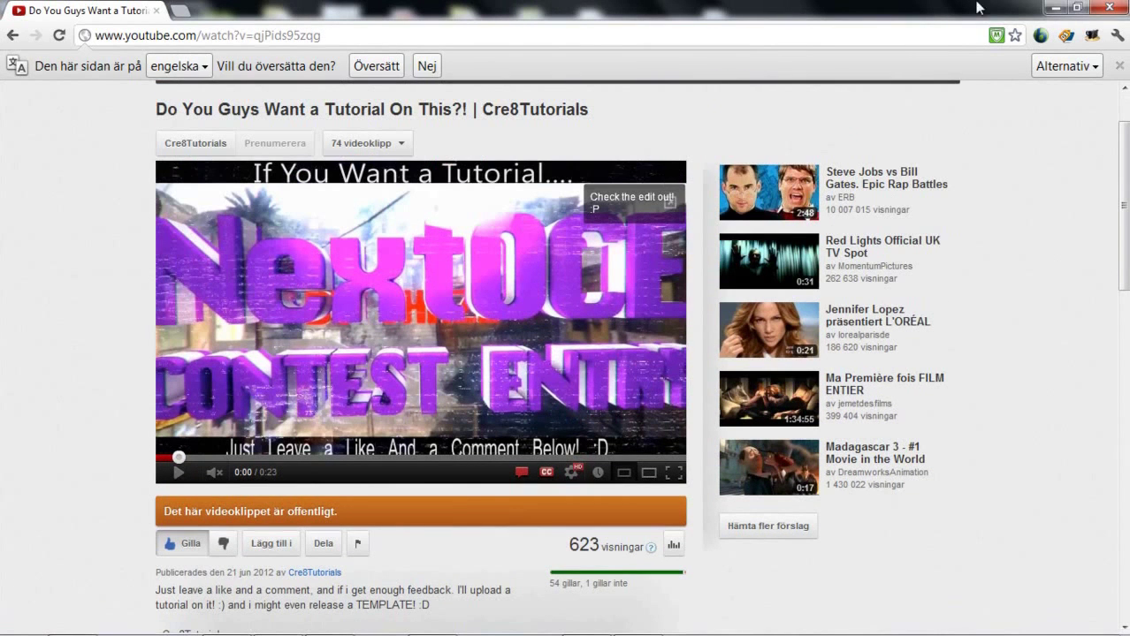
click(1053, 7)
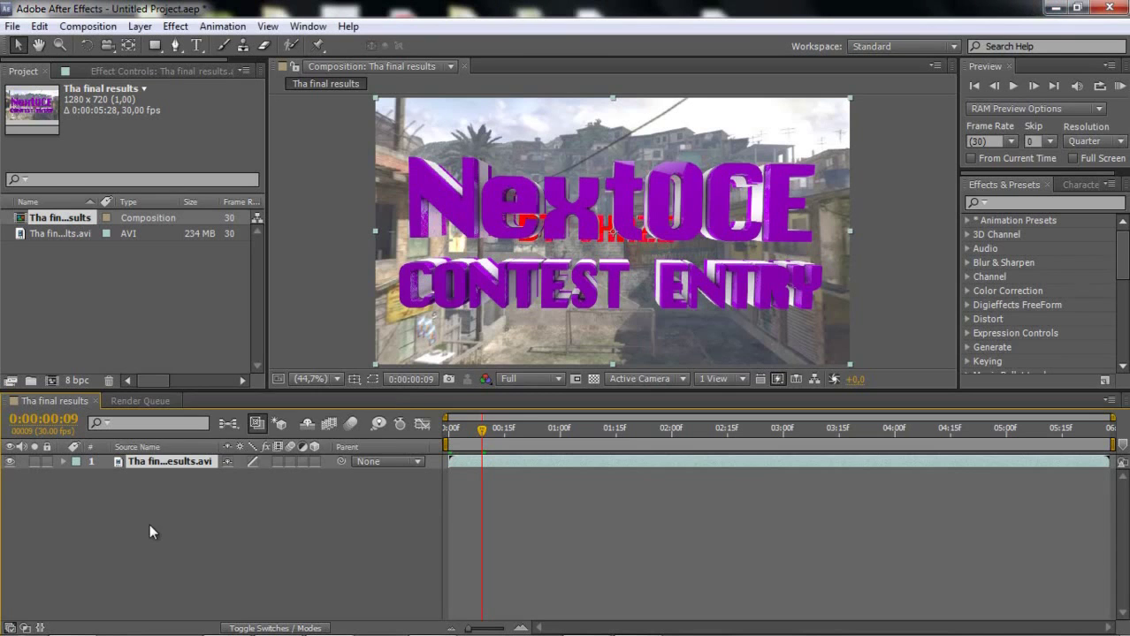
- Create a new adjustment layer in the composition from the viewer's context menu
right_click(392, 353)
mouse_move(362, 365)
click(456, 500)
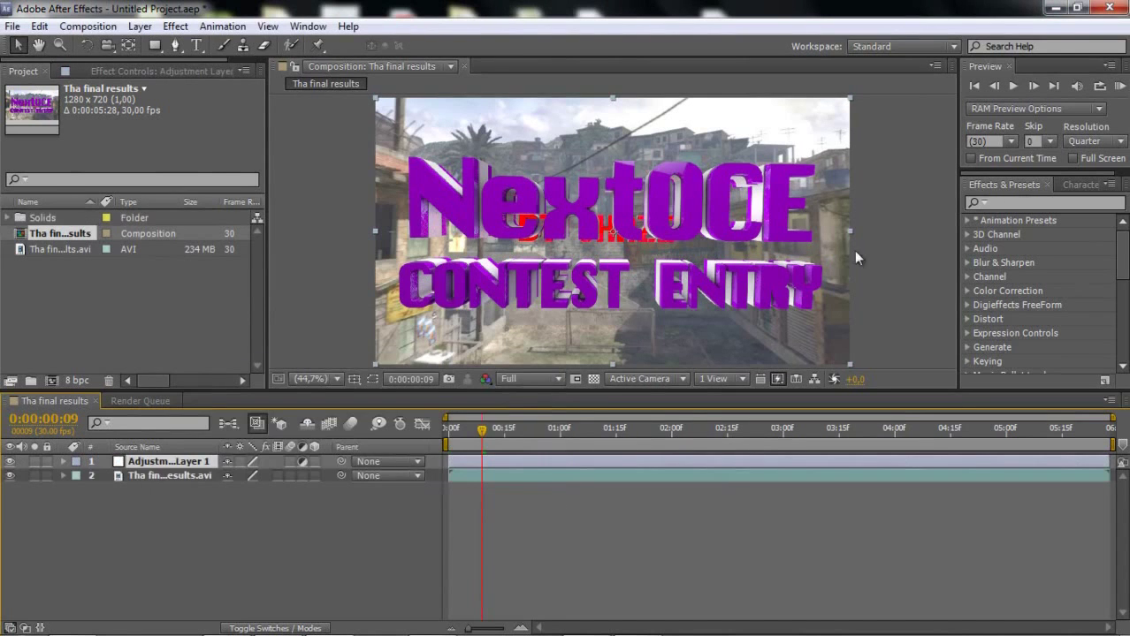
- Search Effects & Presets for 'looks' and apply Magic Bullet Looks to Adjustment Layer 1
click(1016, 203)
text(ooks)
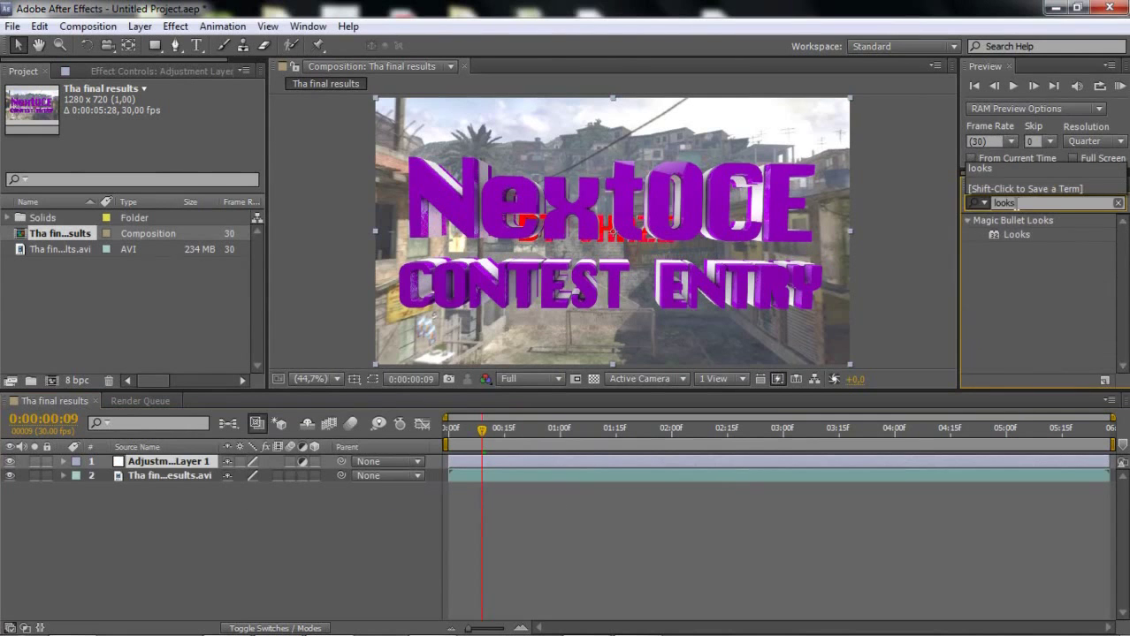
drag(1016, 234, 657, 461)
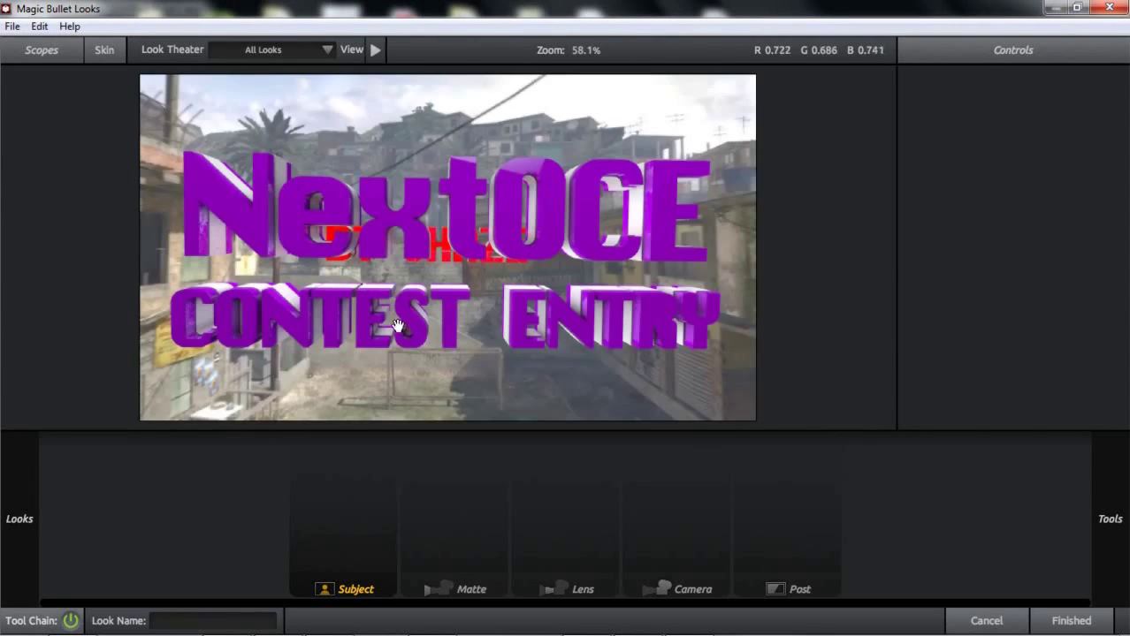
- Preview the kola #9 look, then apply the Kola #8 [BEST] look preset instead
mouse_move(17, 309)
click(66, 142)
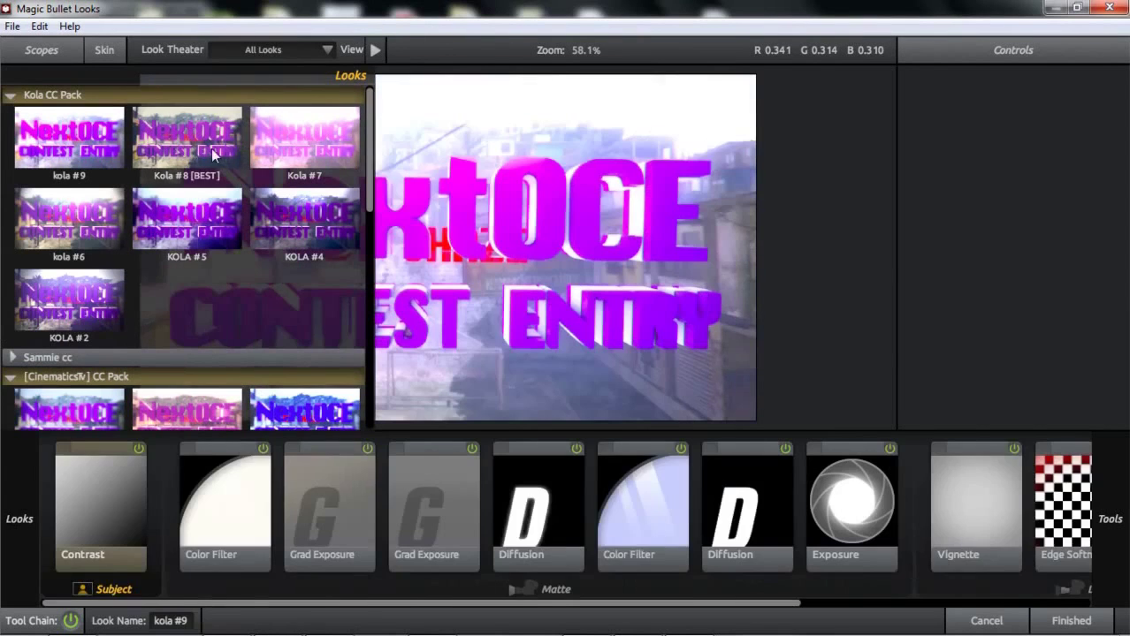
click(227, 148)
- Browse the Sammie cc and CinematicsTv look packs and the Tools drawer, checking the example video
mouse_move(162, 259)
scroll(163, 262, down, 5)
scroll(2, 181, up, 1)
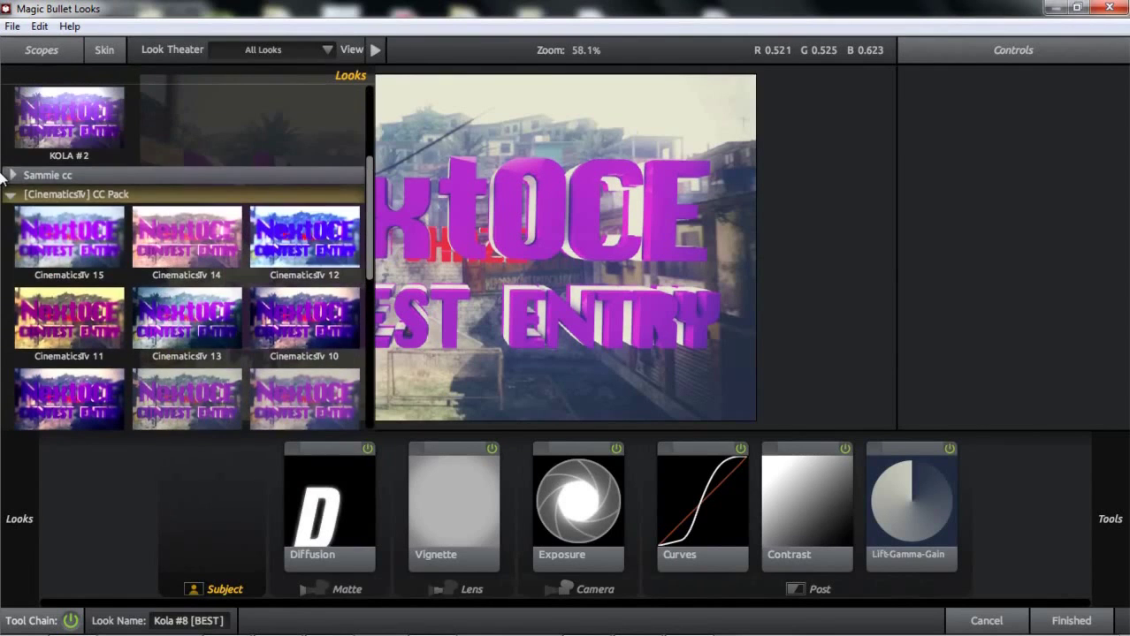
click(12, 175)
scroll(5, 185, down, 4)
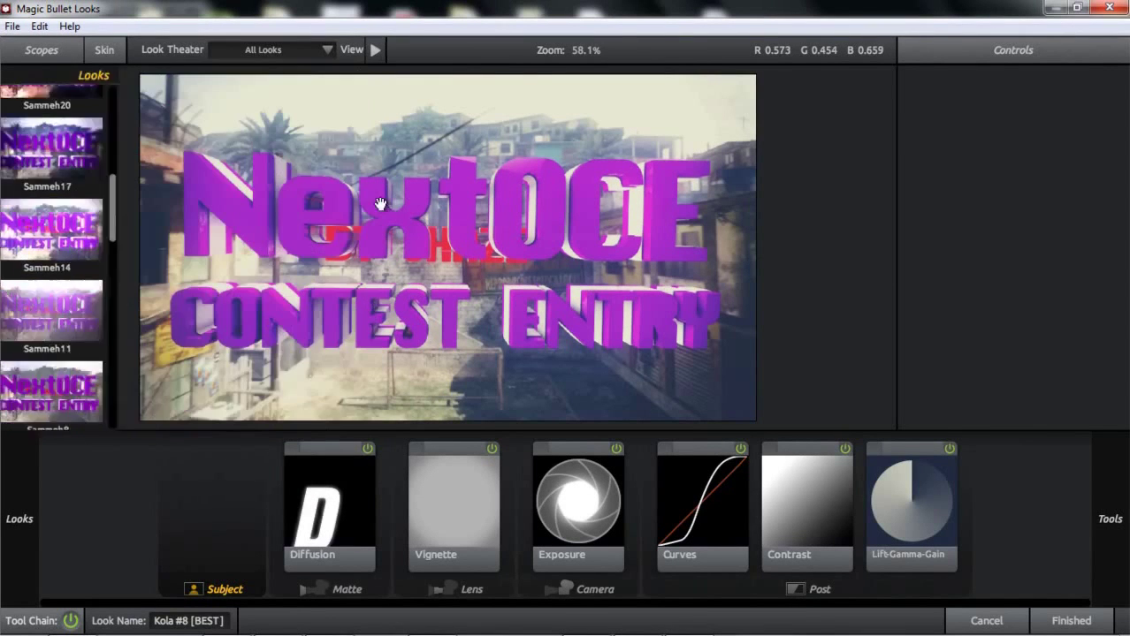
mouse_move(2, 198)
drag(370, 200, 411, 73)
mouse_move(1110, 117)
mouse_move(1126, 119)
mouse_down()
mouse_move(1125, 252)
mouse_move(1125, 110)
mouse_up()
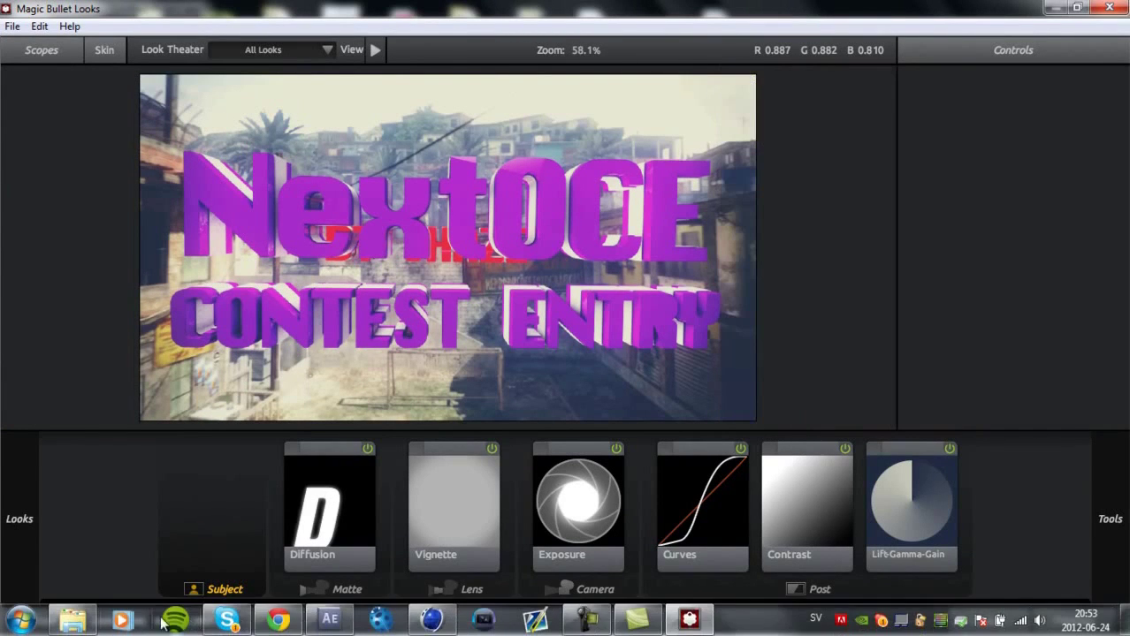
click(279, 622)
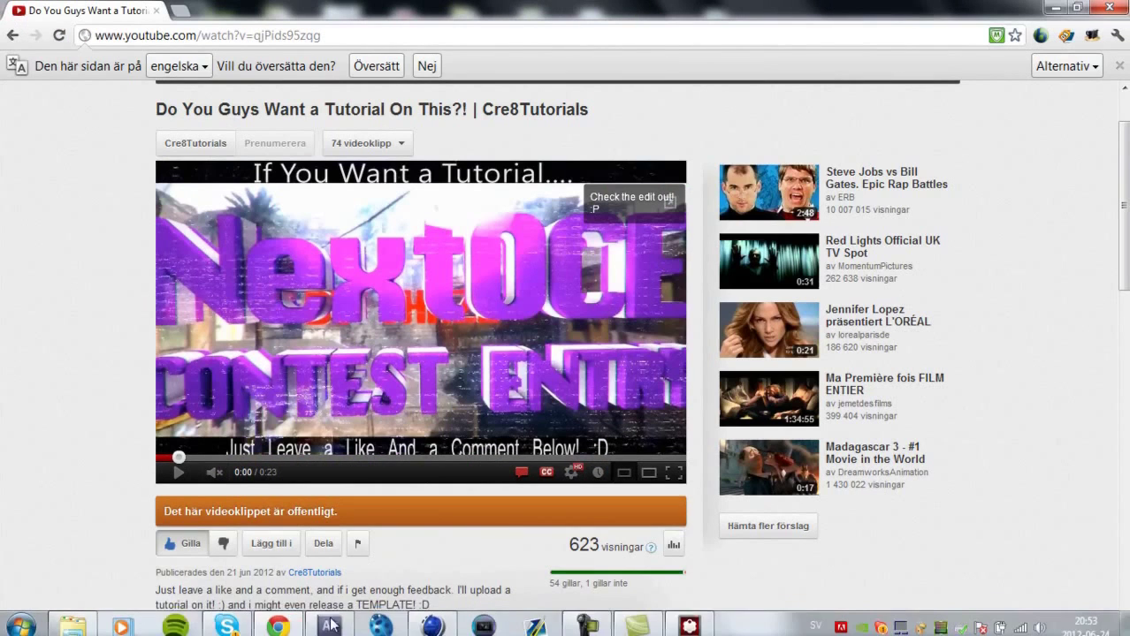
click(1048, 7)
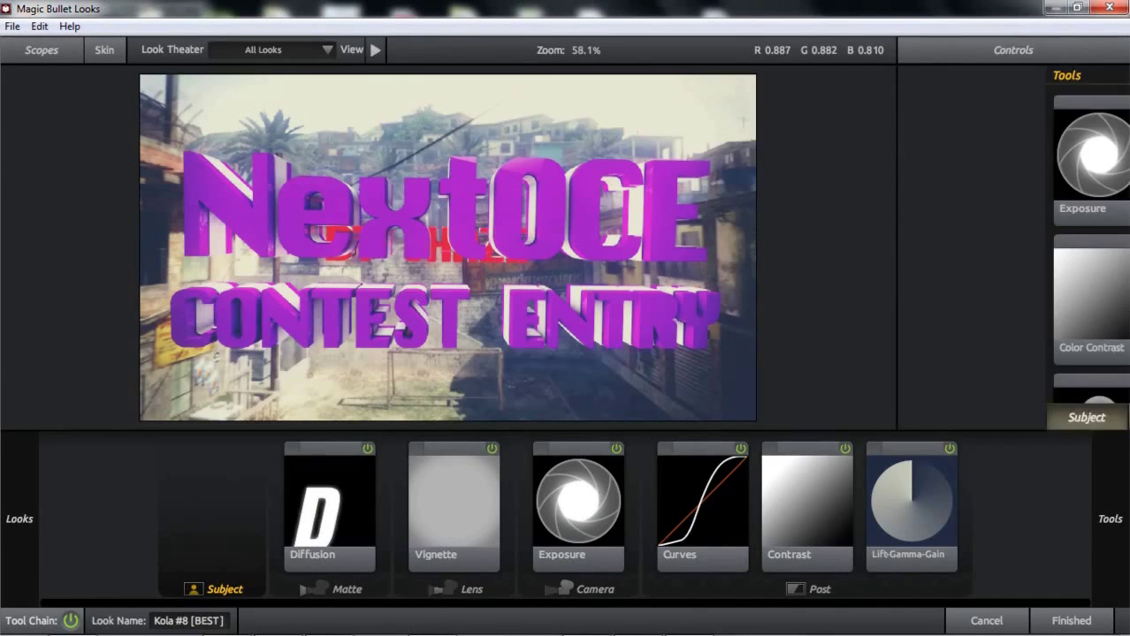
- Add a Contrast tool to the Subject stage and set it to +0.150
drag(1078, 155, 252, 223)
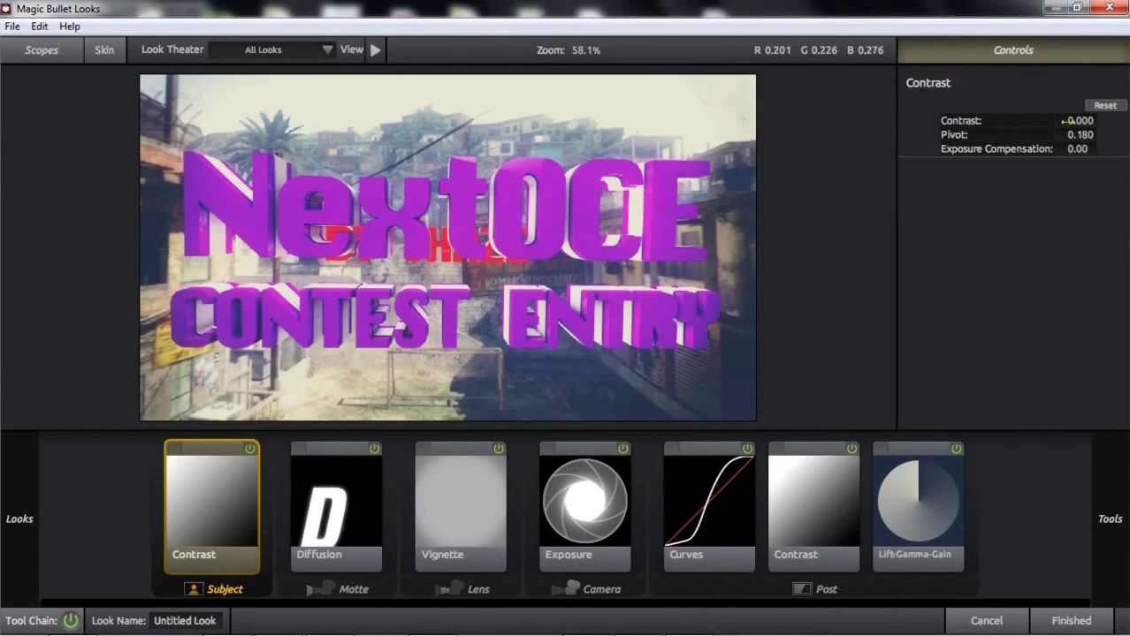
mouse_move(1080, 120)
mouse_down()
mouse_move(1096, 120)
mouse_move(1039, 113)
mouse_move(1085, 120)
mouse_up()
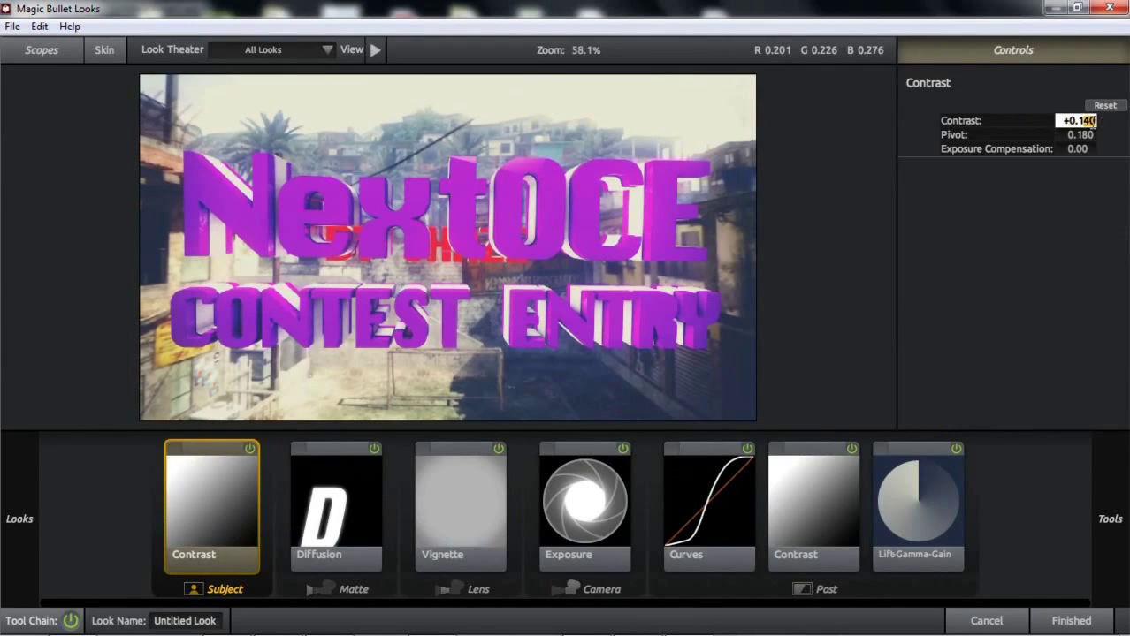
drag(1086, 120, 1088, 121)
- Start a new look, try KOLA #5 and Kola #7, settle on KOLA #4, and finish
mouse_move(60, 440)
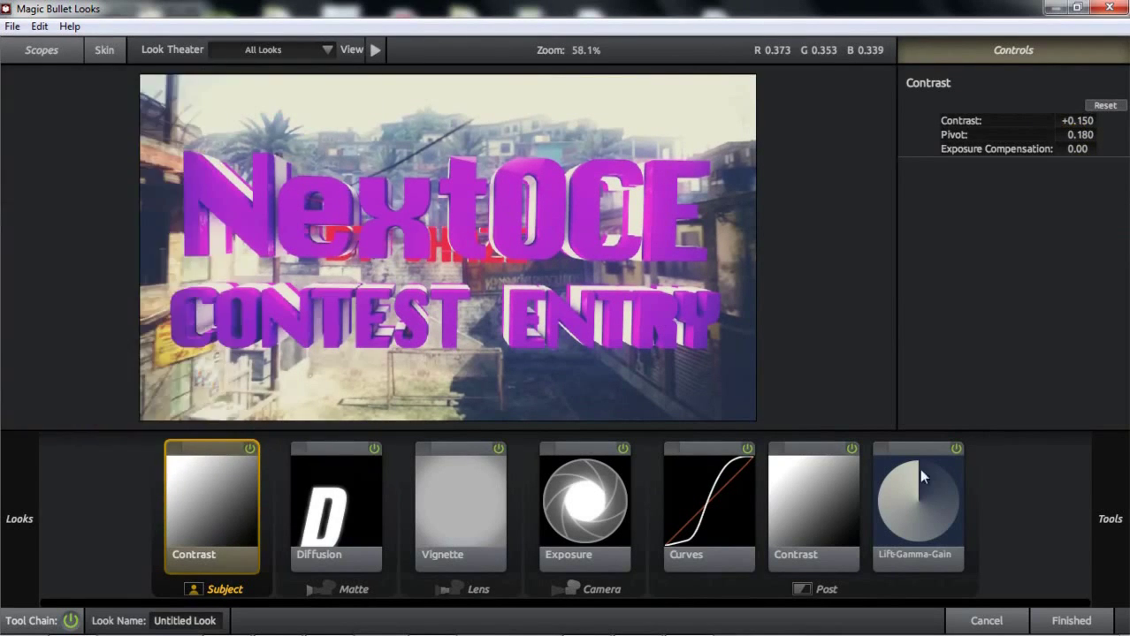
mouse_move(60, 135)
click(12, 26)
click(13, 26)
click(12, 25)
click(19, 44)
mouse_move(130, 174)
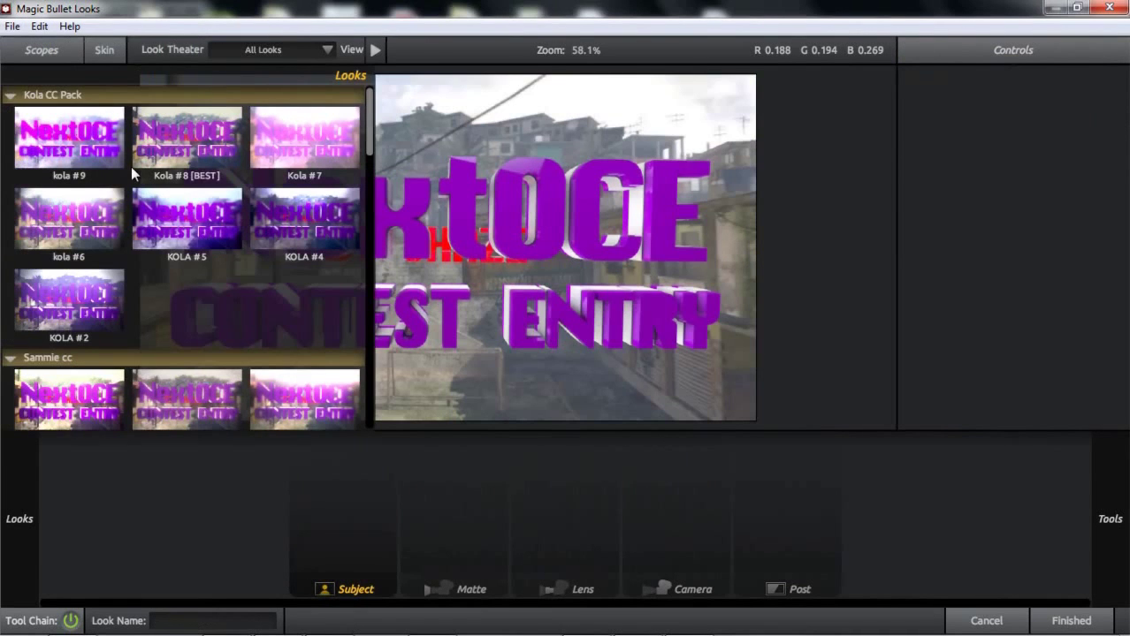
click(192, 202)
click(310, 134)
click(305, 223)
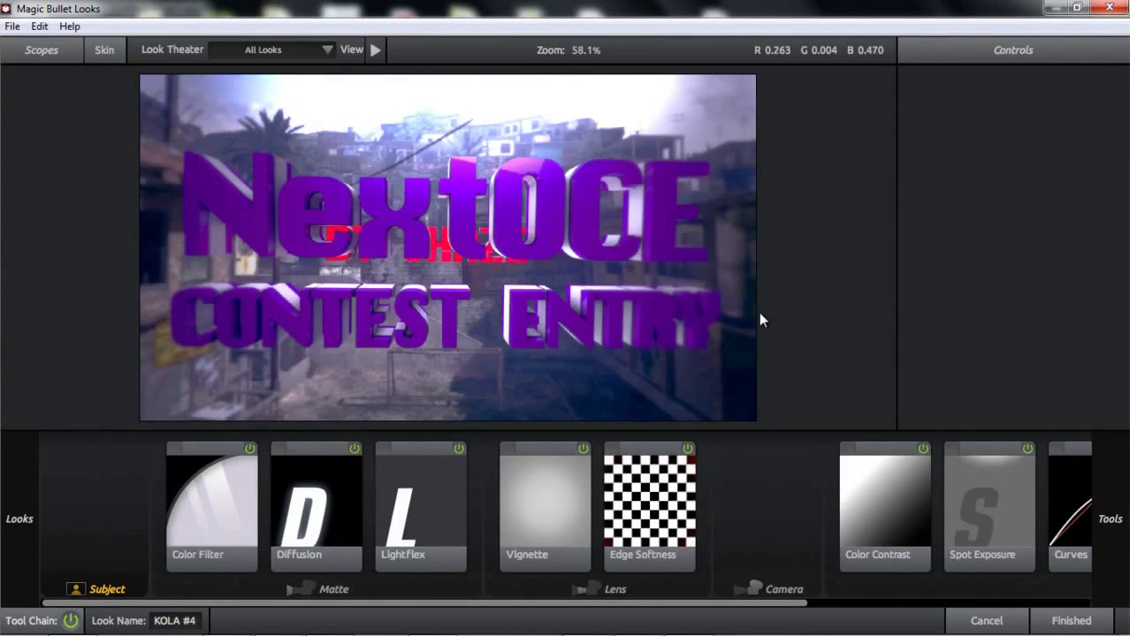
click(1070, 620)
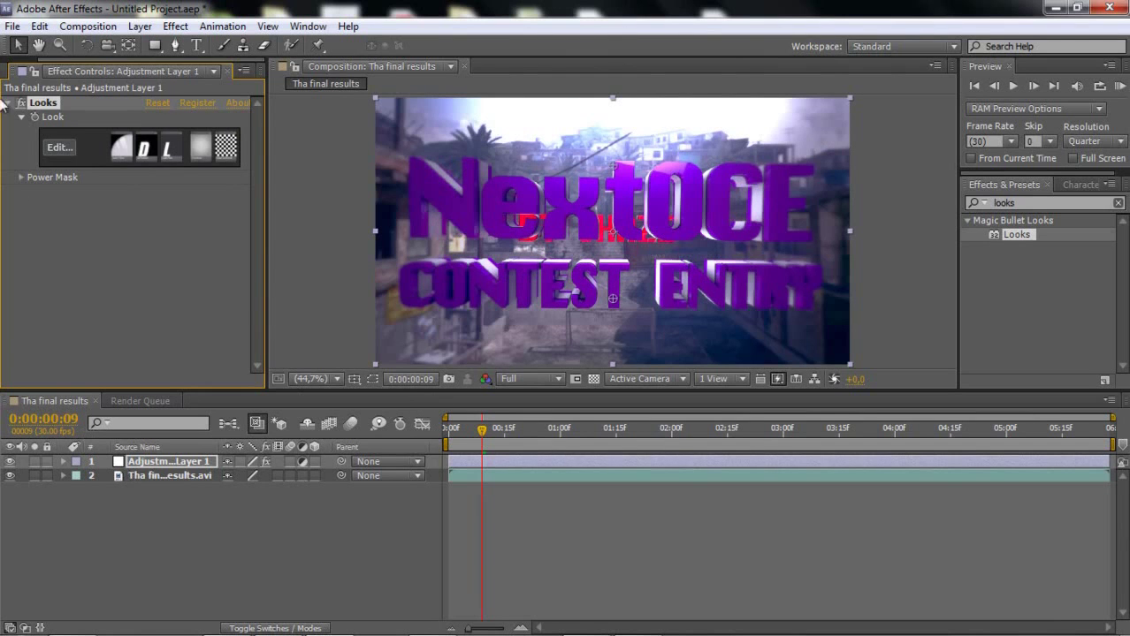
- Import Glitch-Overlay4-by-koopz.wmv from Cre8Tutorials Editing Pack > Glitch Pack By Koopz
click(26, 68)
double_click(71, 332)
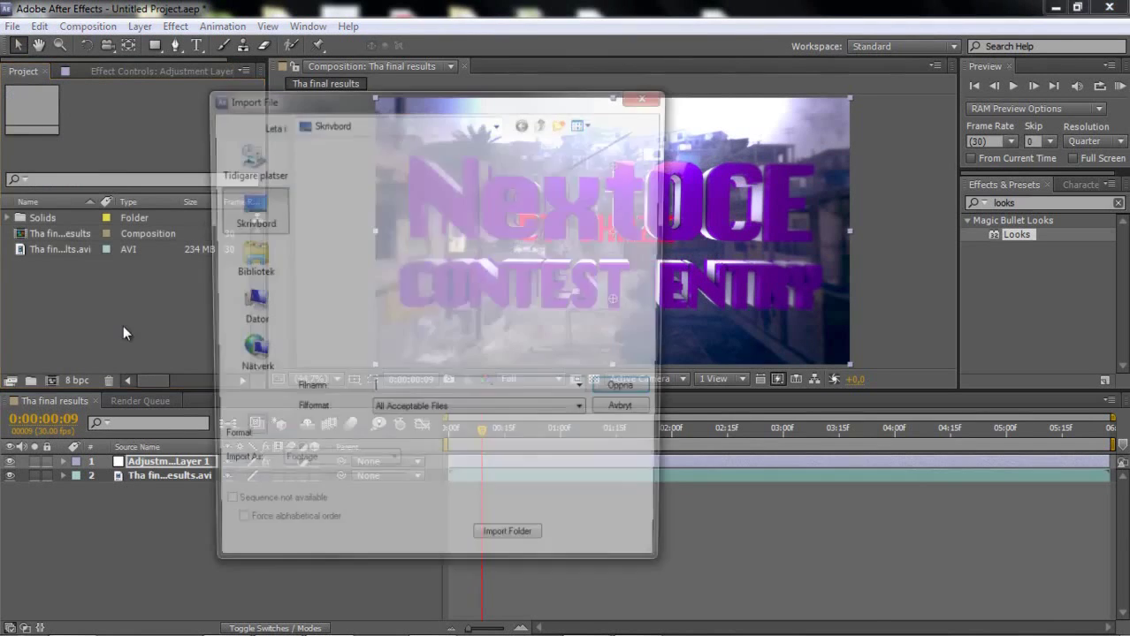
scroll(541, 258, down, 8)
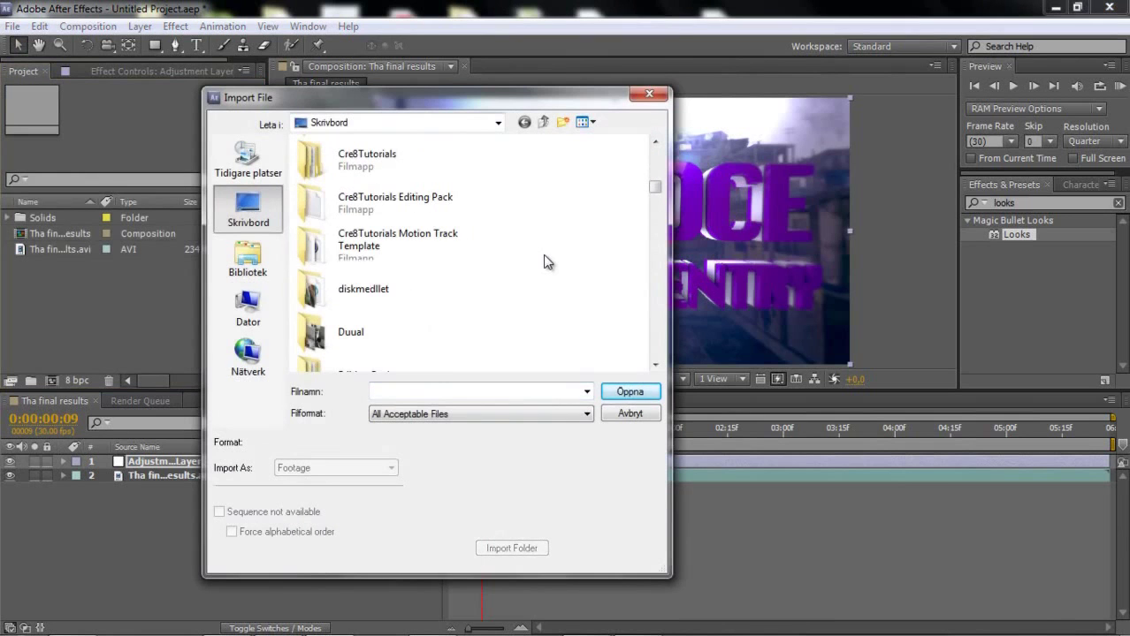
click(436, 238)
click(436, 239)
click(548, 282)
double_click(439, 225)
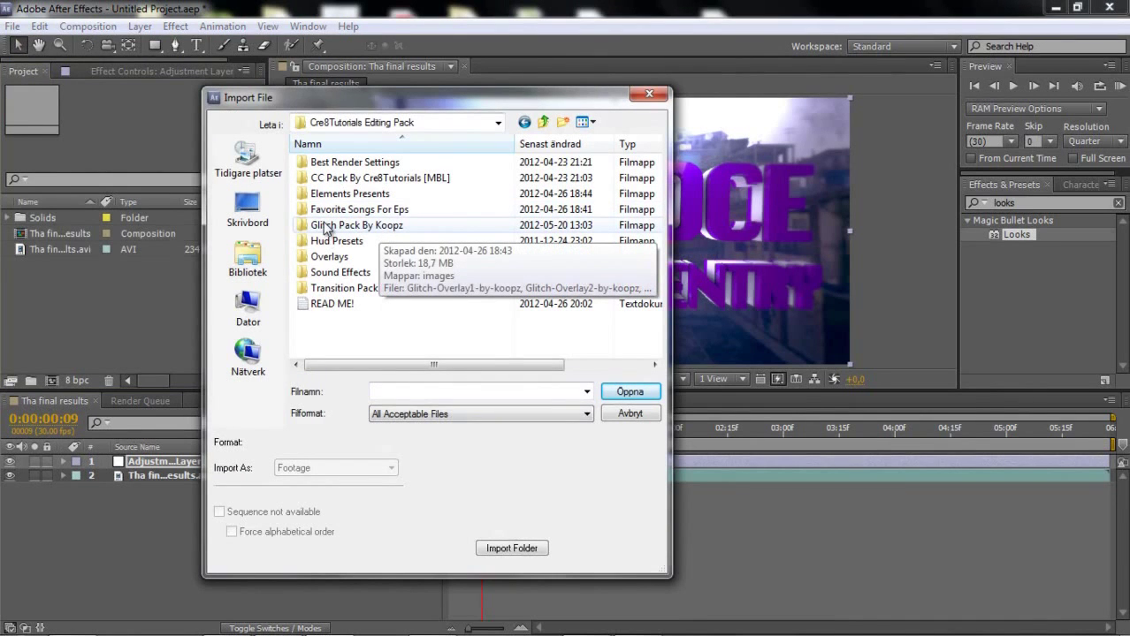
double_click(329, 226)
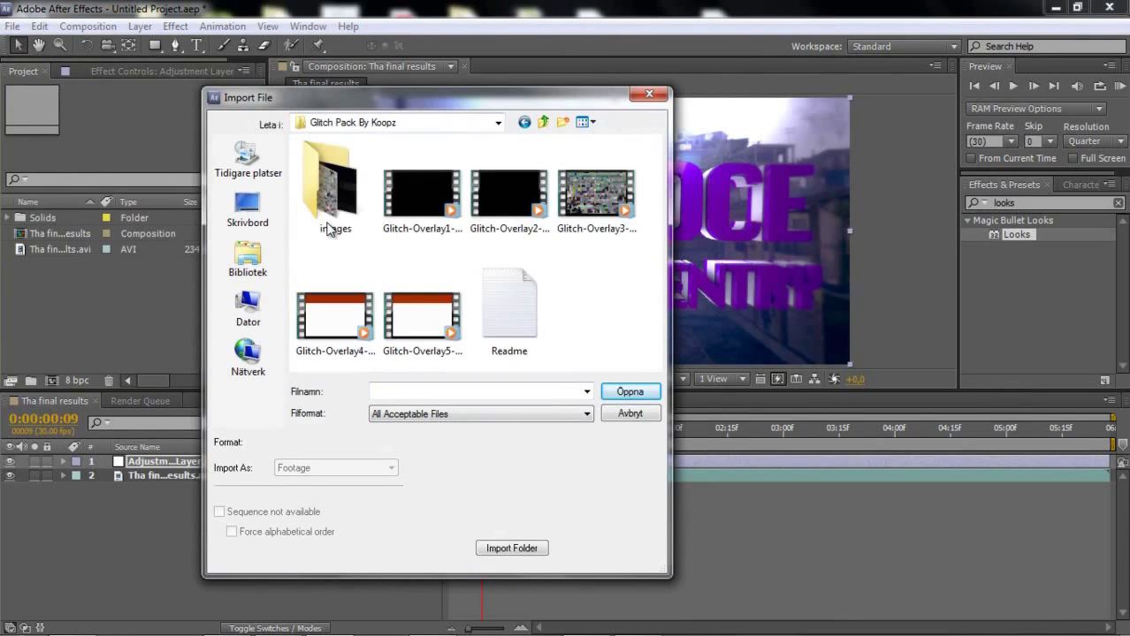
double_click(343, 320)
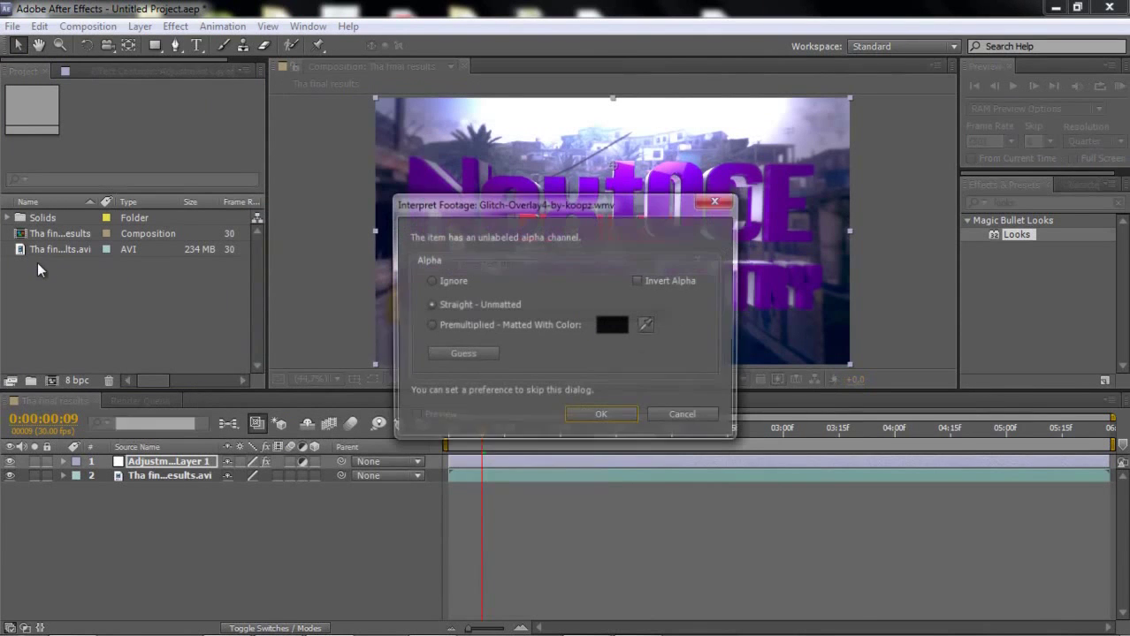
- Accept the alpha interpretation and place the glitch clip as the top layer, shifted earlier in time
click(604, 415)
drag(121, 320, 486, 461)
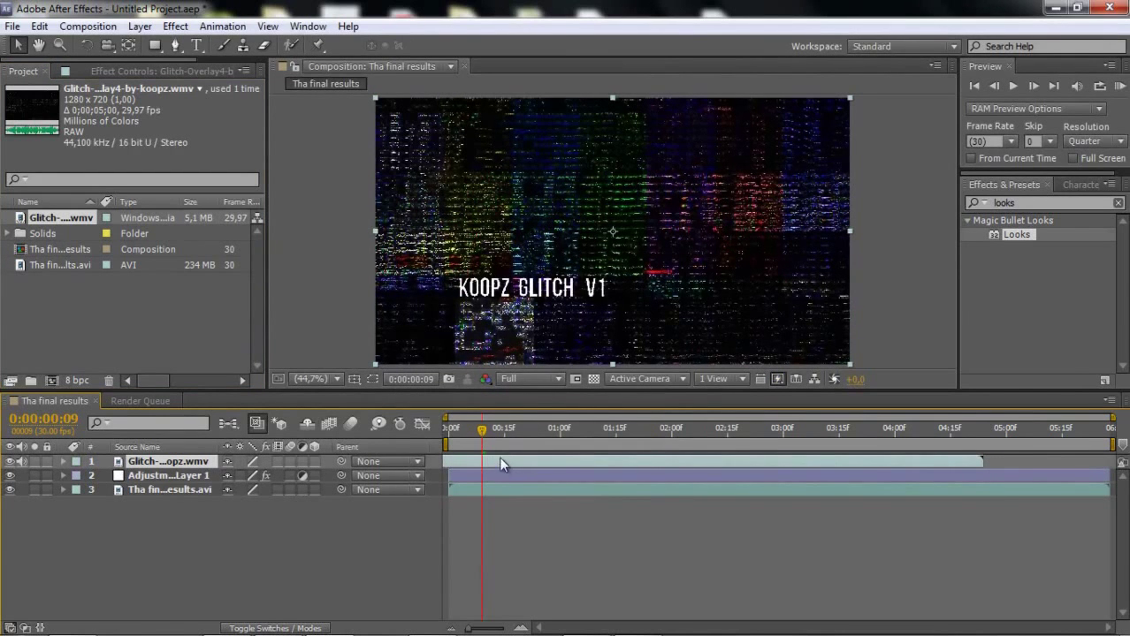
drag(481, 429, 424, 428)
drag(473, 461, 407, 477)
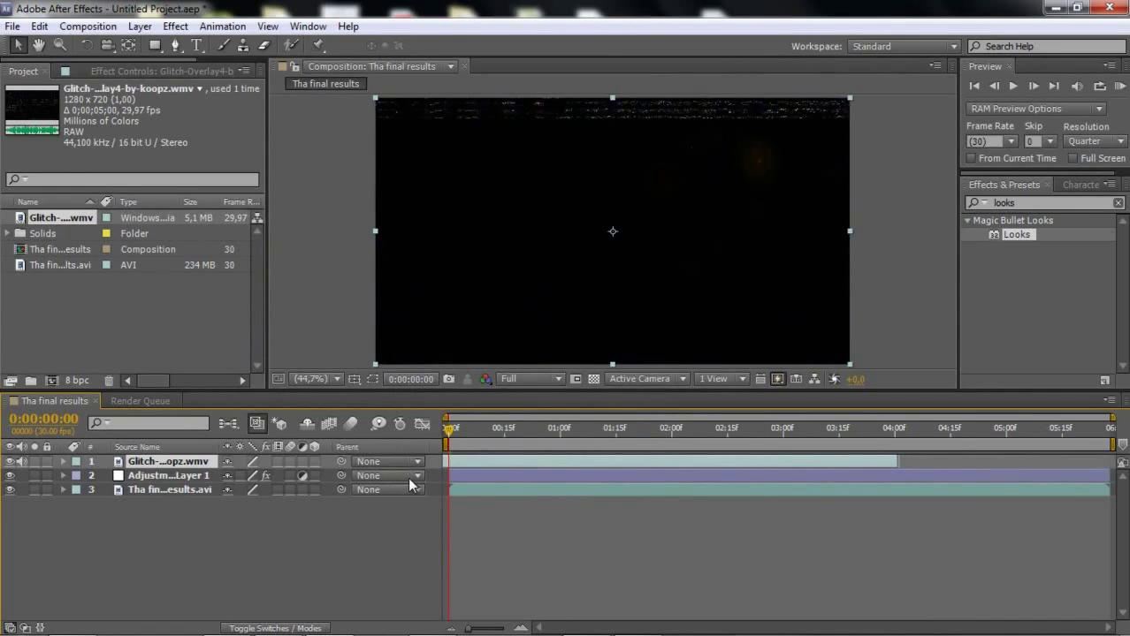
- Duplicate the glitch layer, then delete the extra copy
key(ctrl+d)
click(442, 479)
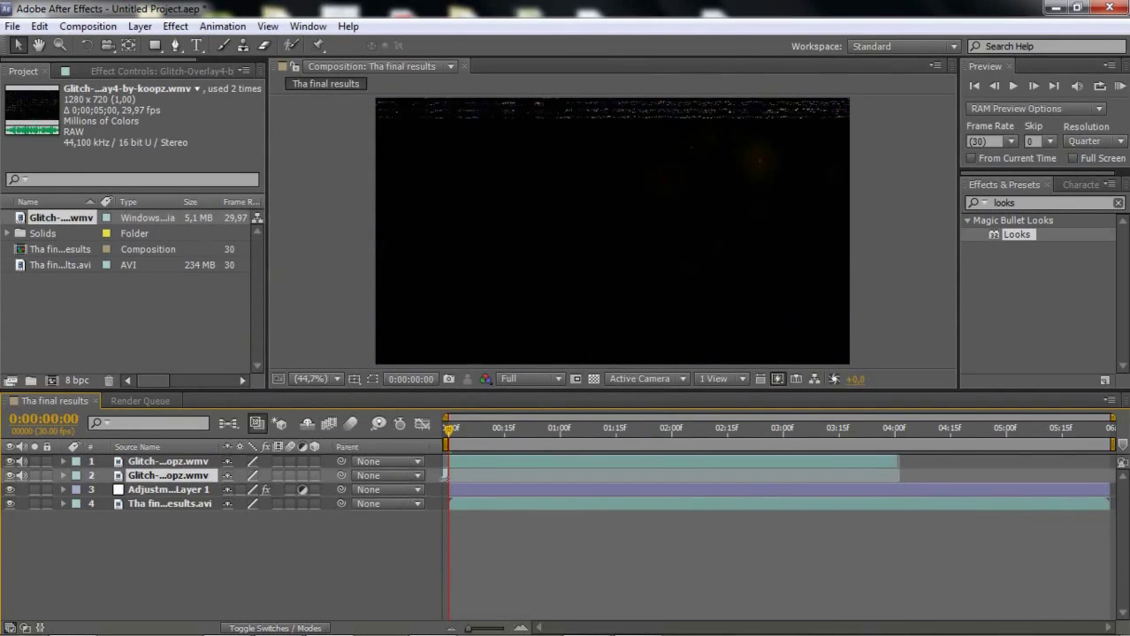
key(Delete)
- Set the Glitch-Overlay4 layer's blending mode to Add and scrub through later frames to preview
right_click(721, 462)
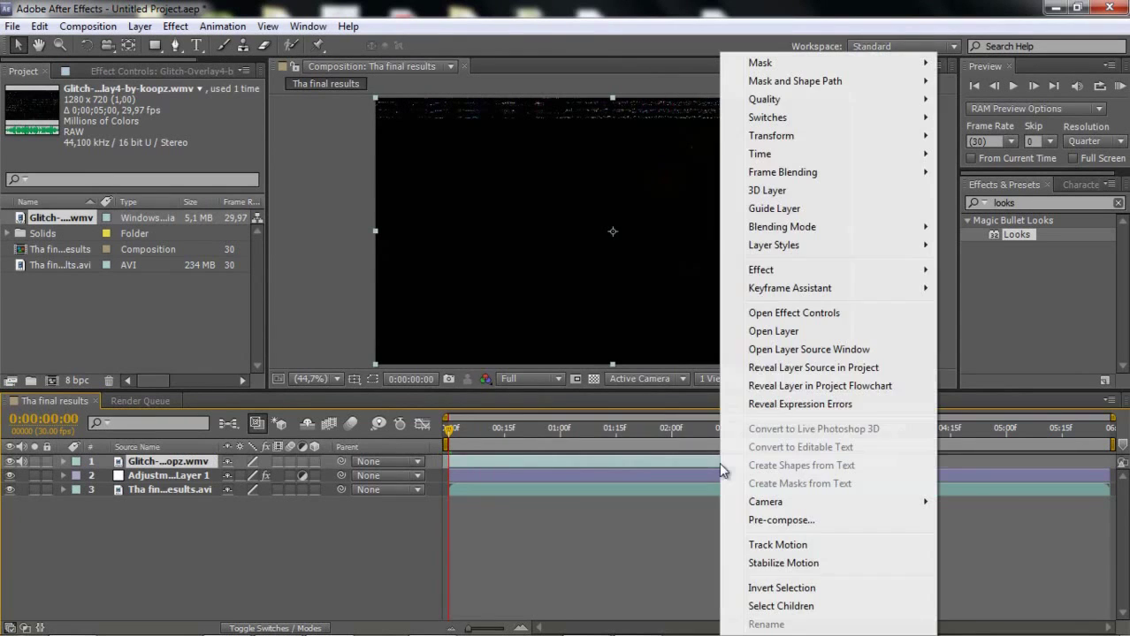
mouse_move(823, 229)
click(495, 273)
drag(489, 442, 852, 453)
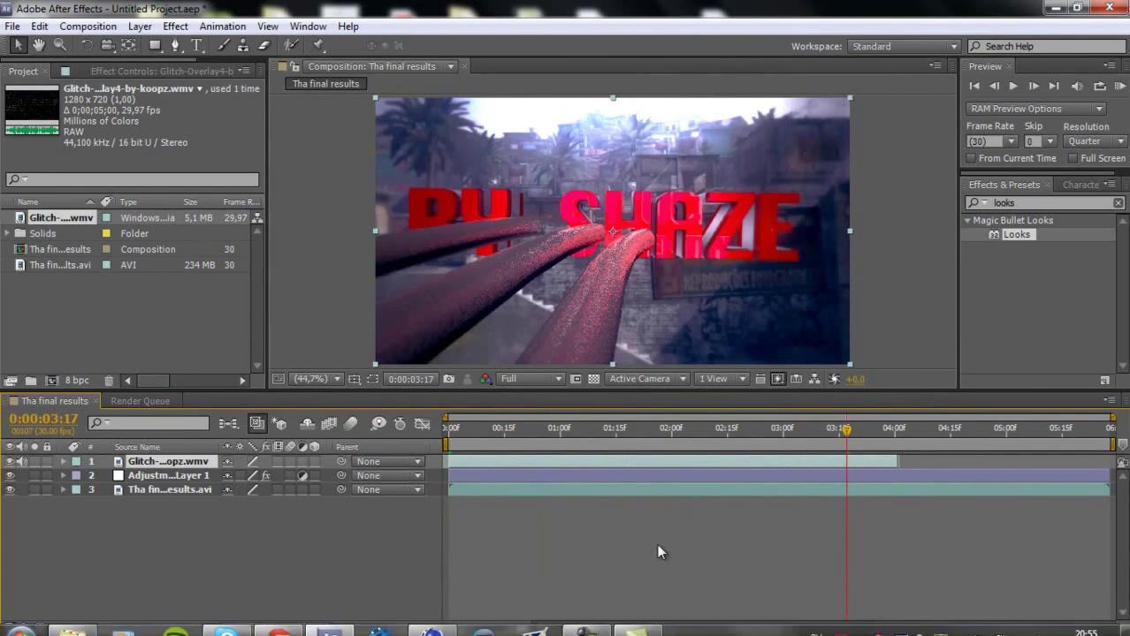
click(591, 623)
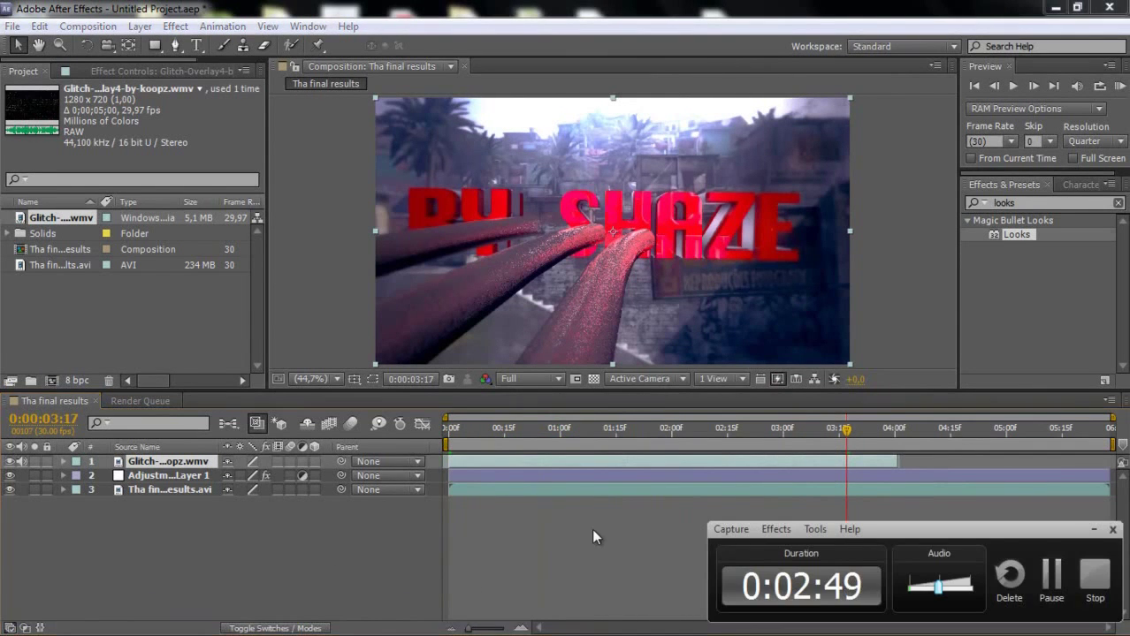